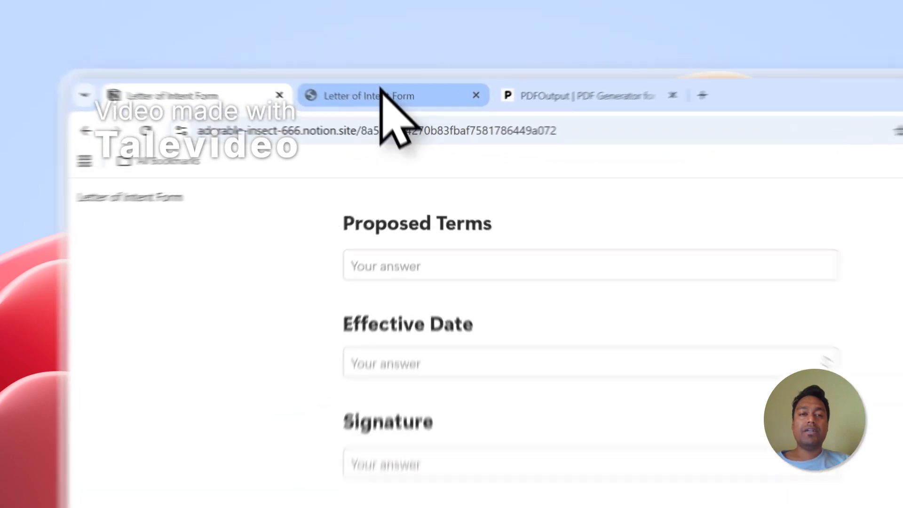
Step: Open the Letter of Intent Form responses in Notion, select the Entry-1 and Entry-2 rows, and clear the selection
left_click(310, 69)
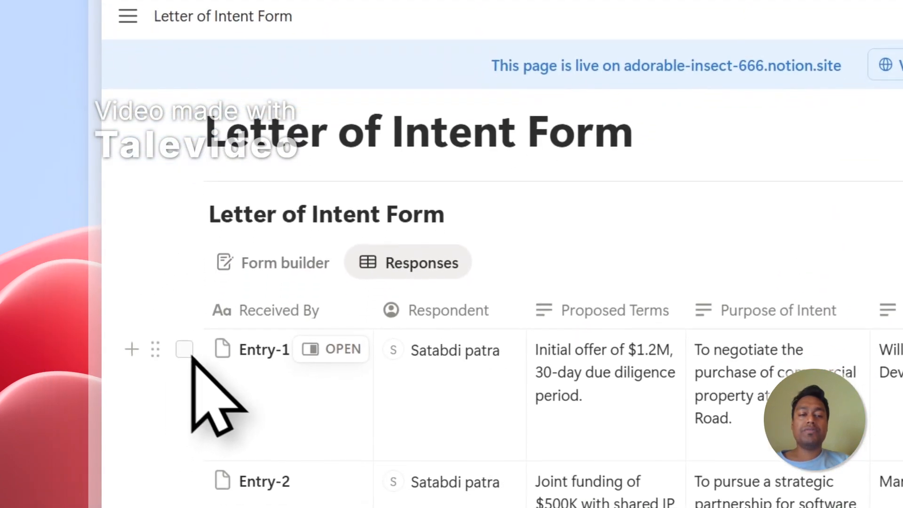
left_click(183, 367)
scroll(201, 374, "down", 2)
left_click(201, 379)
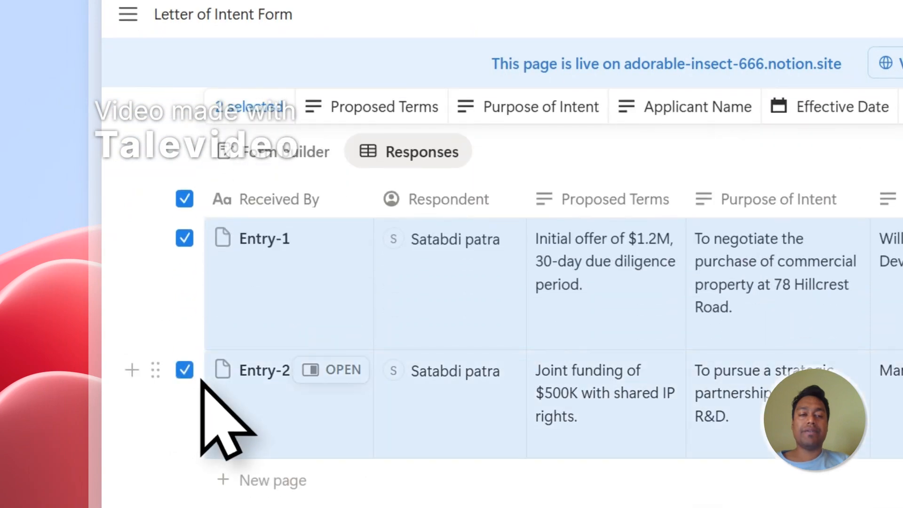
left_click(196, 199)
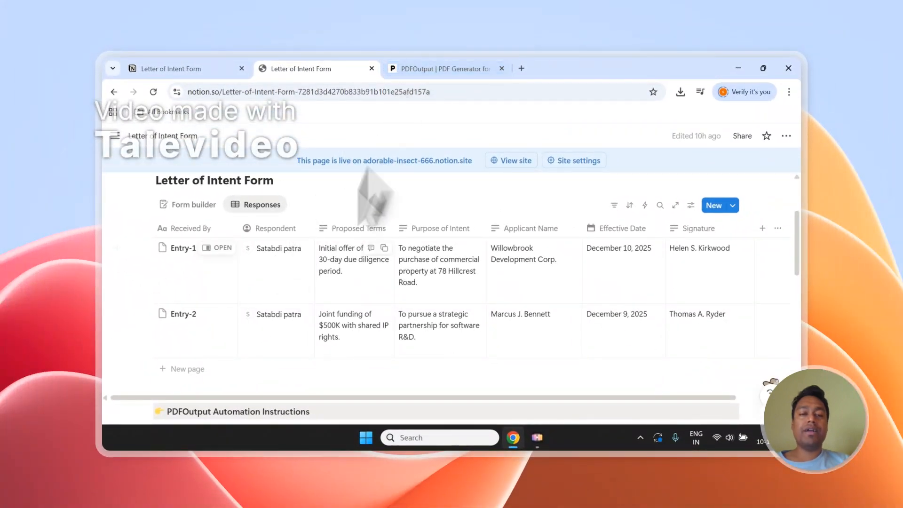
scroll(328, 263, "up", 1)
Step: Switch to the PDFOutput site and read its headline about generating PDFs from Google Docs using a Notion database
left_click(440, 68)
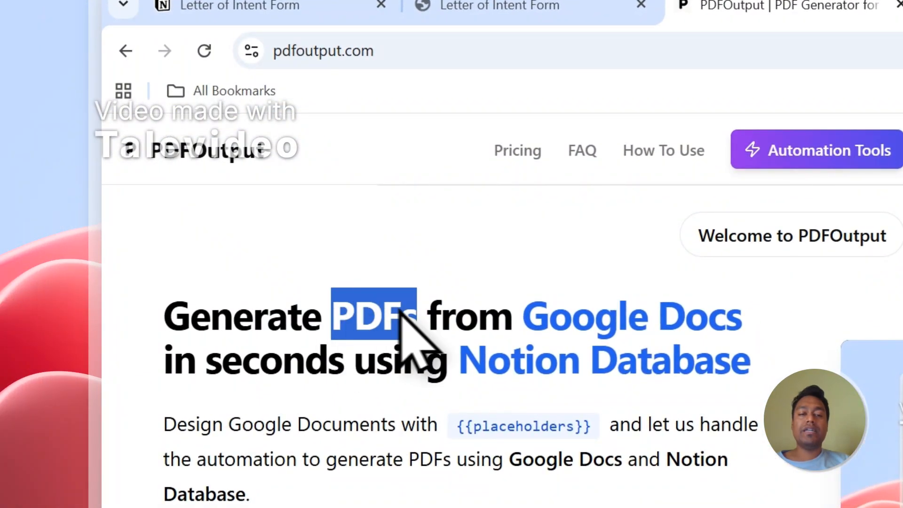
left_click_drag(526, 323, 777, 326)
left_click(765, 334)
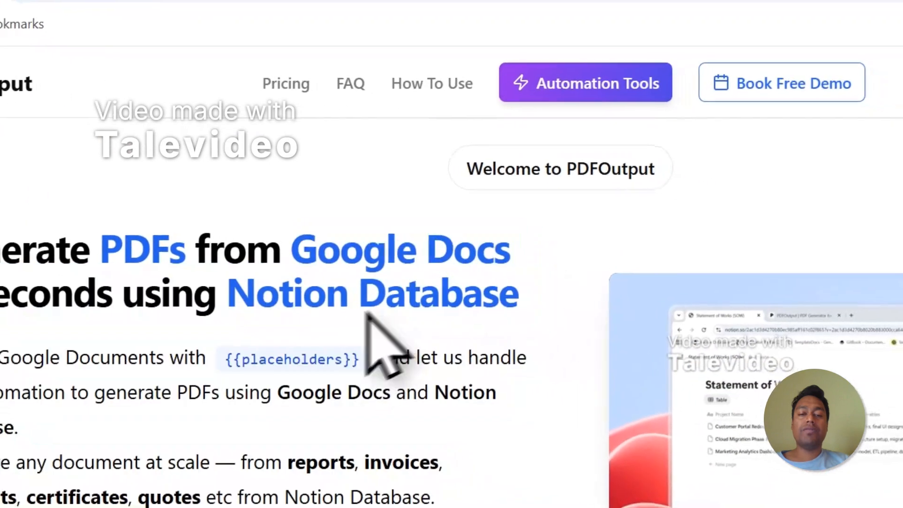
left_click_drag(460, 370, 622, 377)
left_click_drag(382, 309, 491, 277)
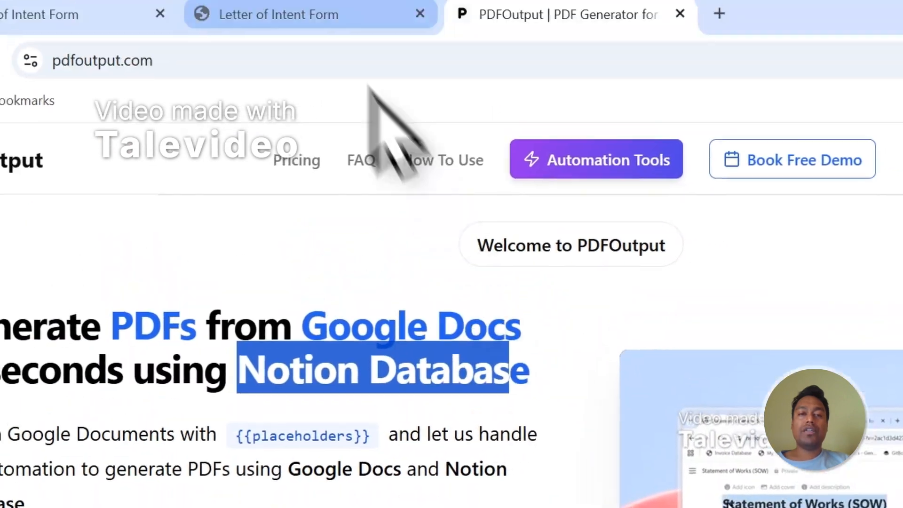
Step: Return to the Letter of Intent Form responses and look over the Entry-1 and Entry-2 records
left_click(324, 14)
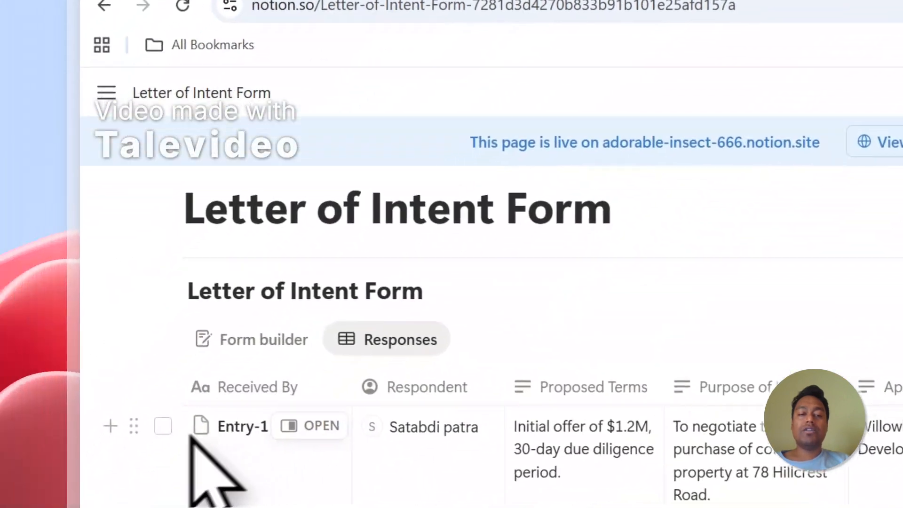
left_click(163, 426)
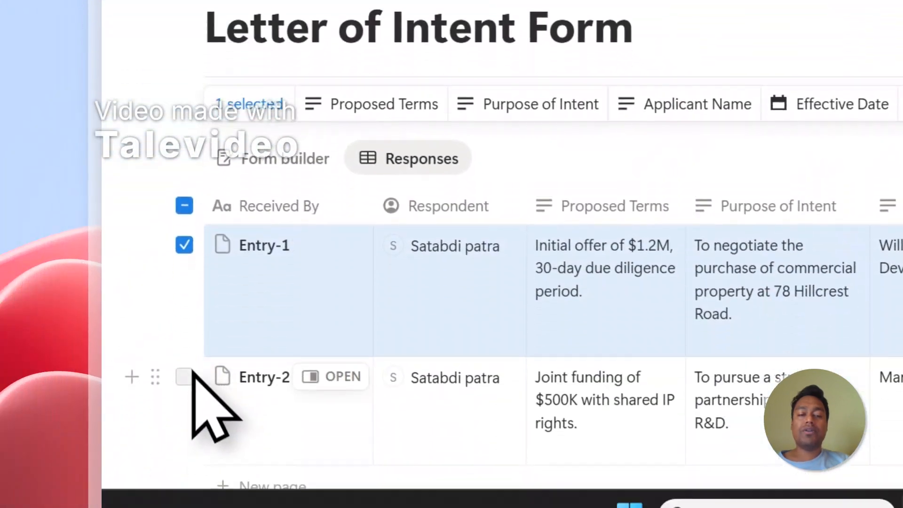
left_click(182, 376)
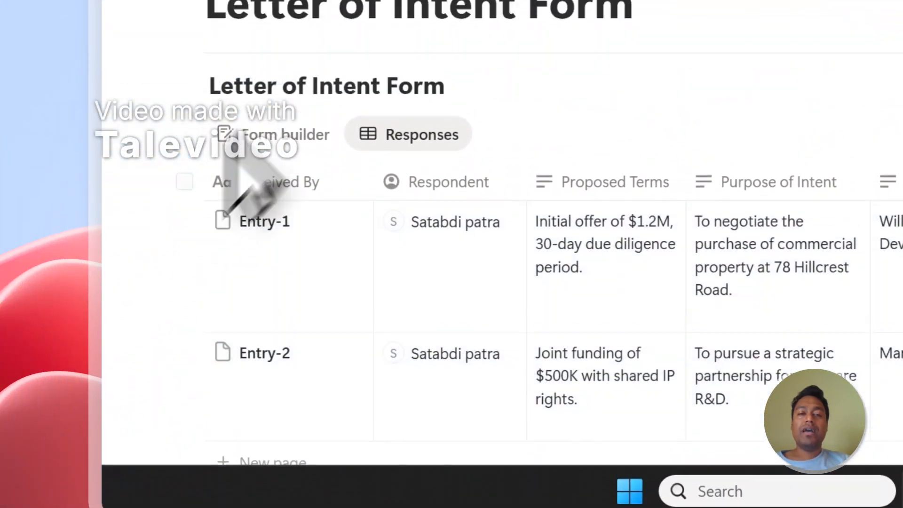
Step: Go back to the PDFOutput home page and review which document types it can generate
left_click(686, 71)
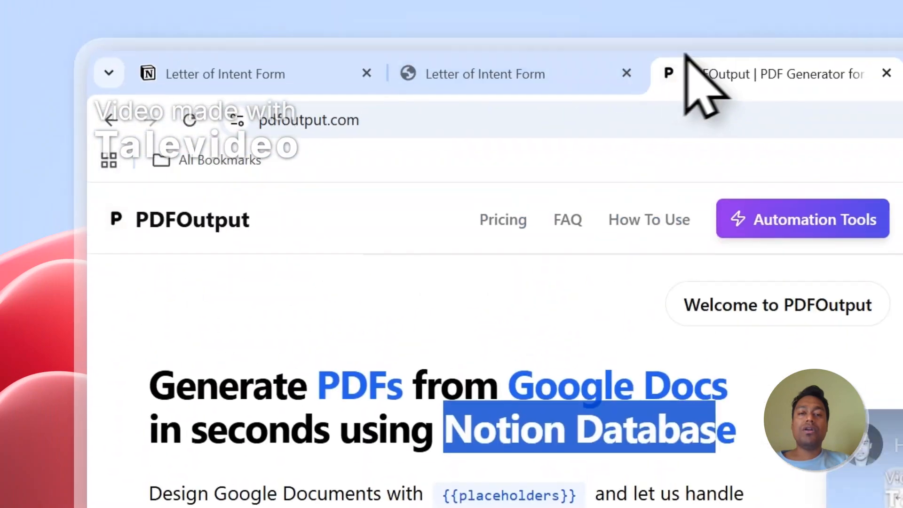
double_click(578, 433)
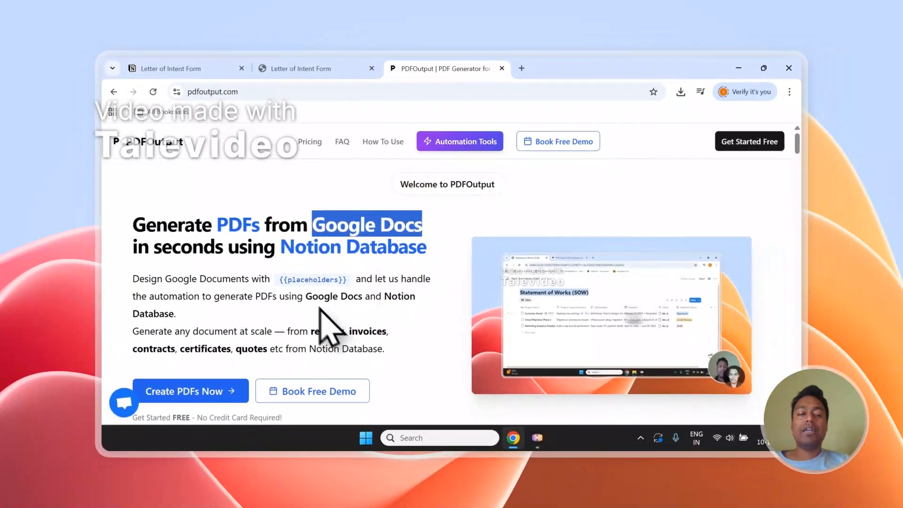
scroll(319, 309, "down", 2)
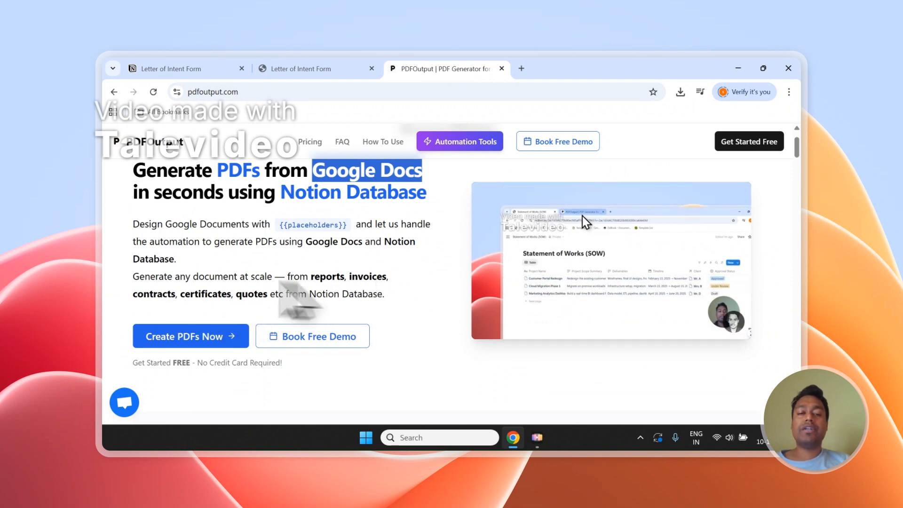
scroll(352, 282, "up", 1)
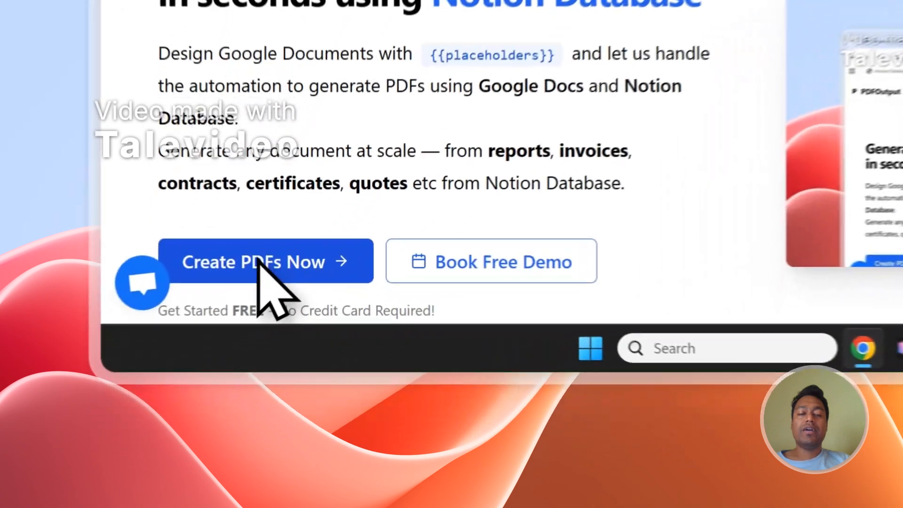
Step: Start creating PDFs in PDFOutput by signing in with a Google account and approving the sign-in
left_click(259, 262)
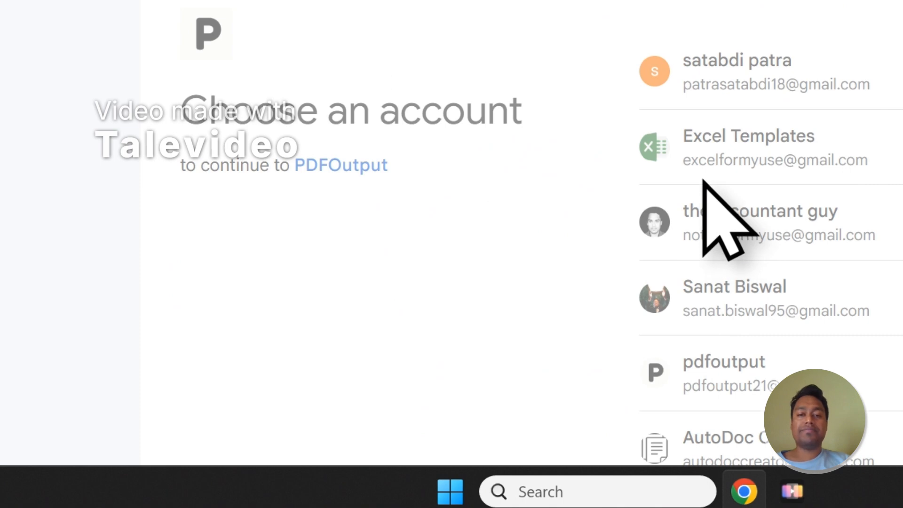
left_click(704, 181)
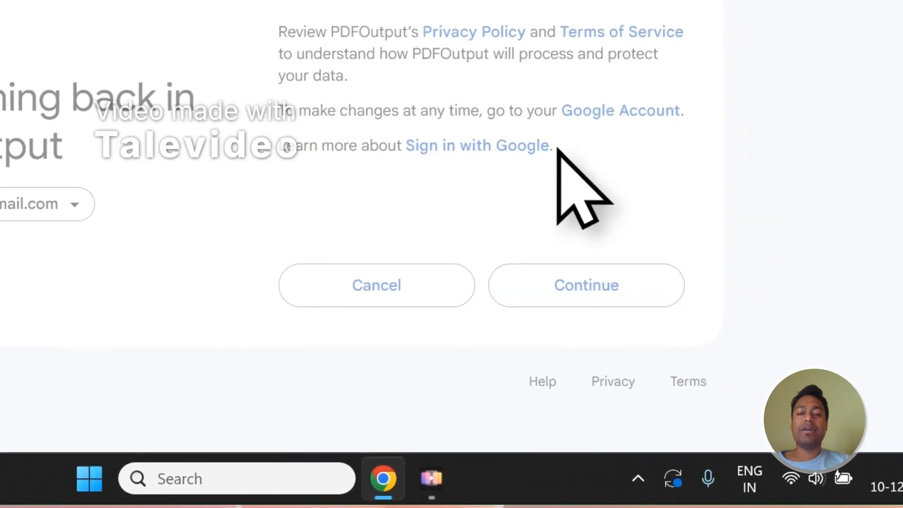
left_click(593, 425)
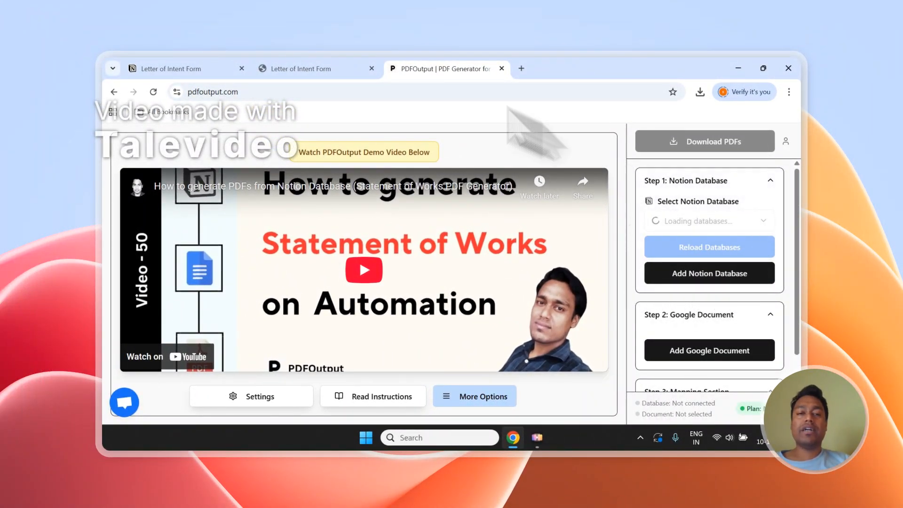
Step: Check the Letter of Intent Form page in Notion and start adding a Notion database in PDFOutput
left_click(302, 68)
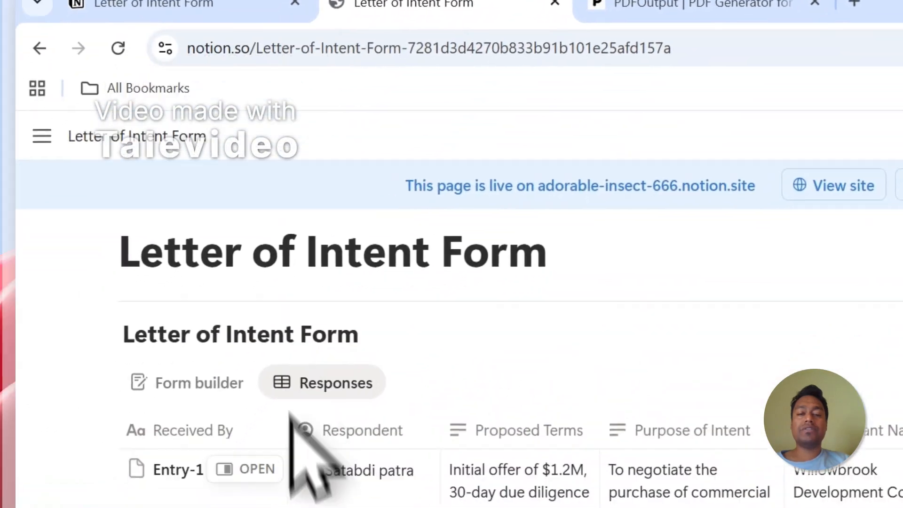
left_click(772, 5)
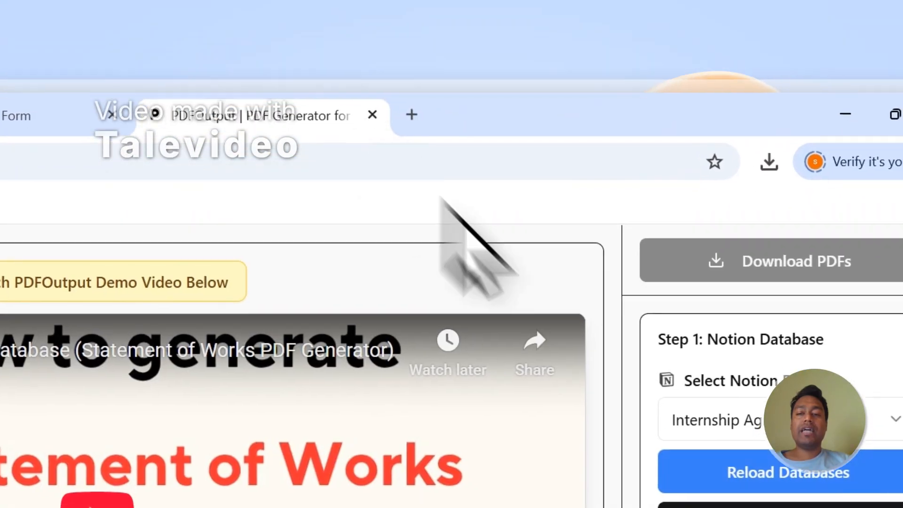
scroll(823, 489, "down", 2)
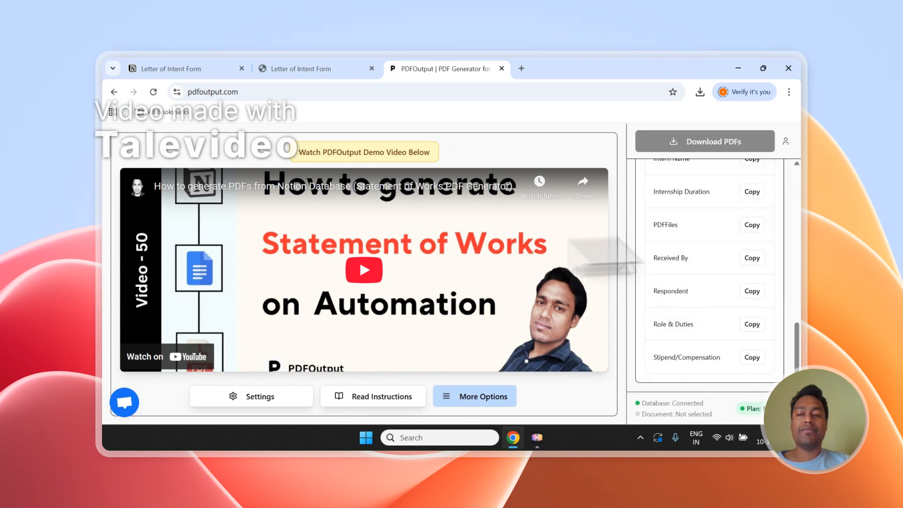
scroll(800, 197, "up", 10)
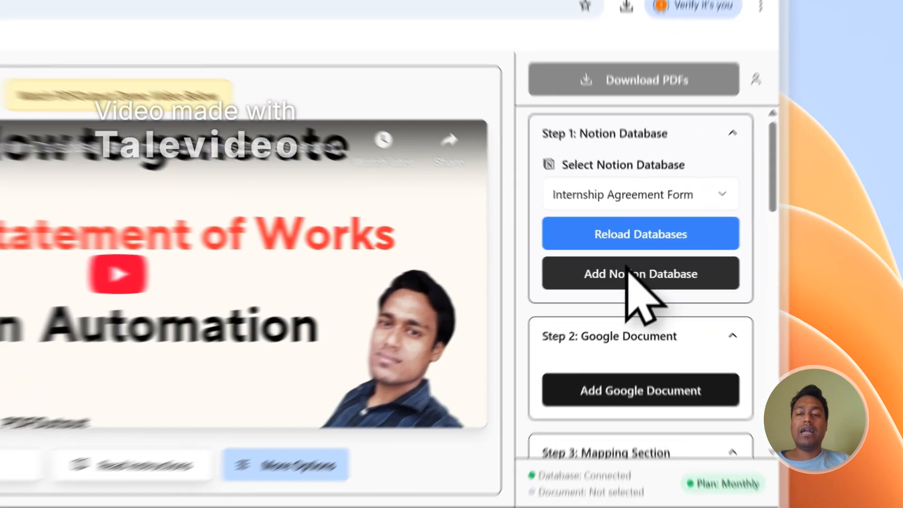
left_click(699, 269)
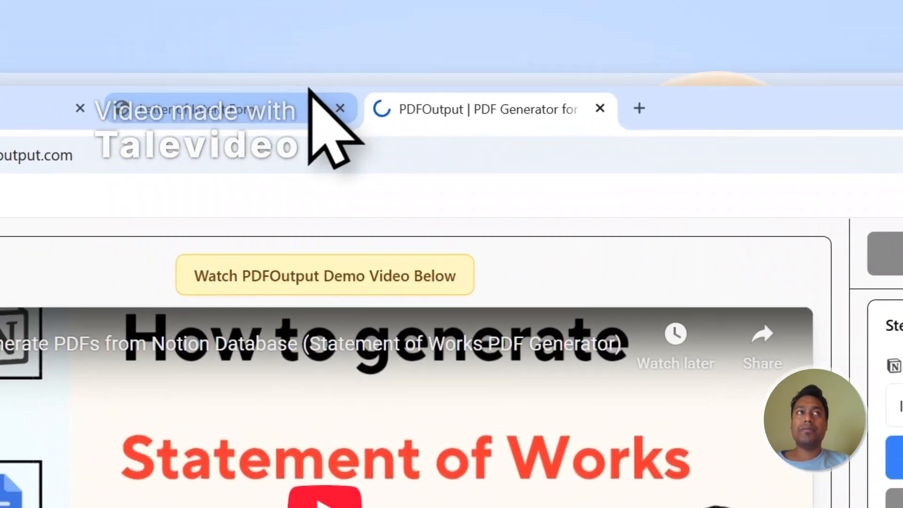
Step: Copy the page title "Letter of Intent Form" from the Notion responses page
left_click(309, 100)
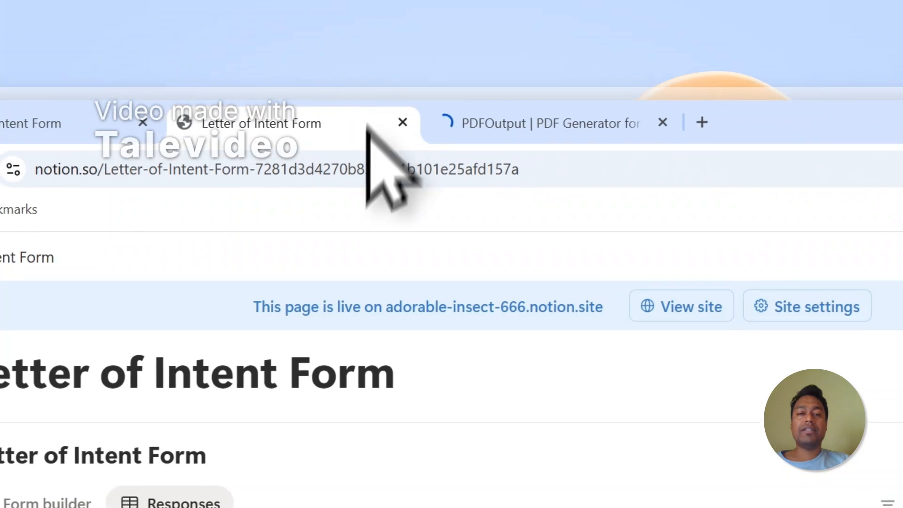
scroll(454, 367, "up", 1)
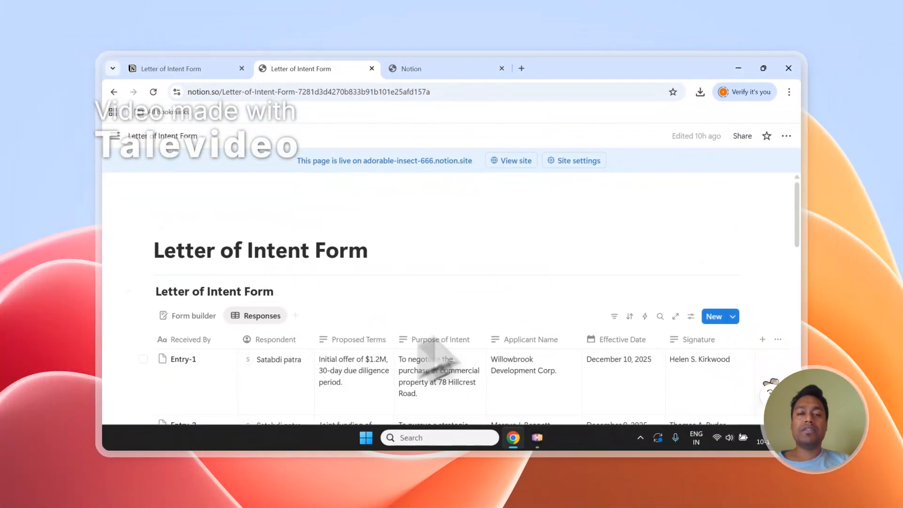
left_click_drag(366, 251, 154, 255)
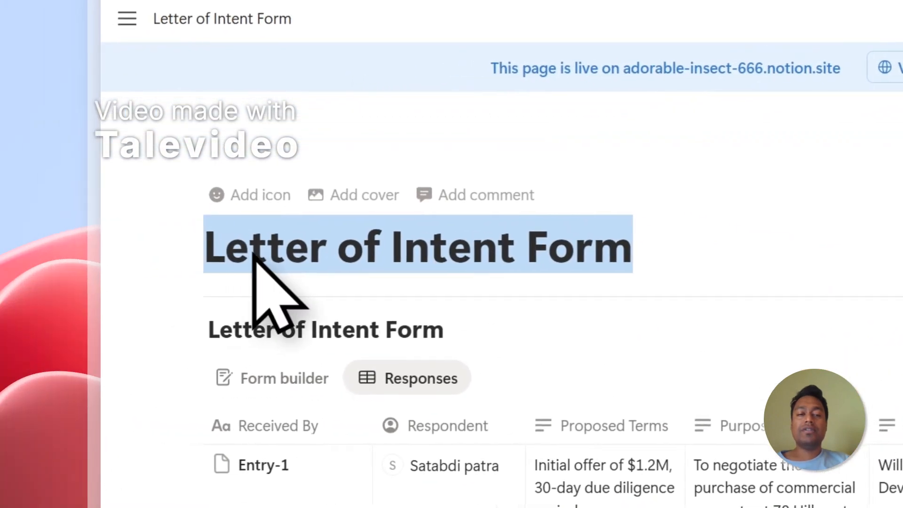
right_click(242, 256)
left_click(300, 179)
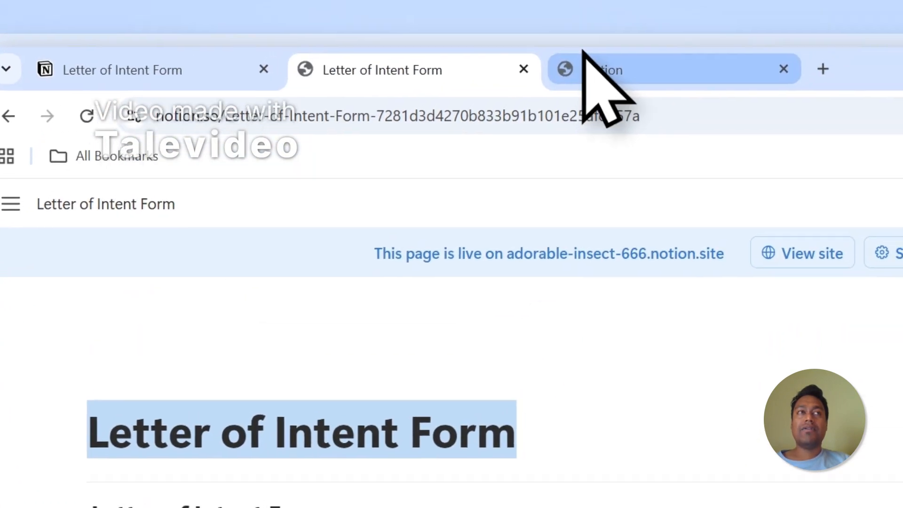
Step: Proceed to page selection in PDFOutput's Notion connection request and search the pages for "Letter of Intent Form"
left_click(582, 57)
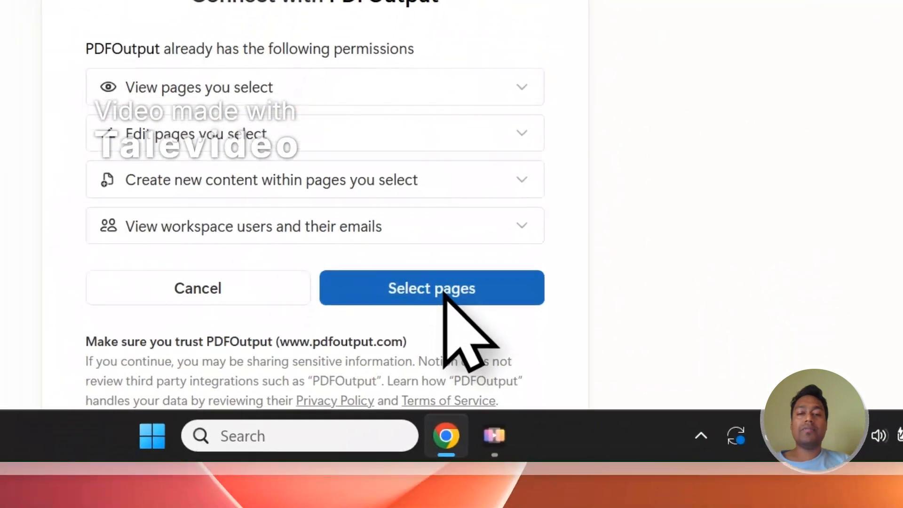
left_click(445, 298)
right_click(373, 196)
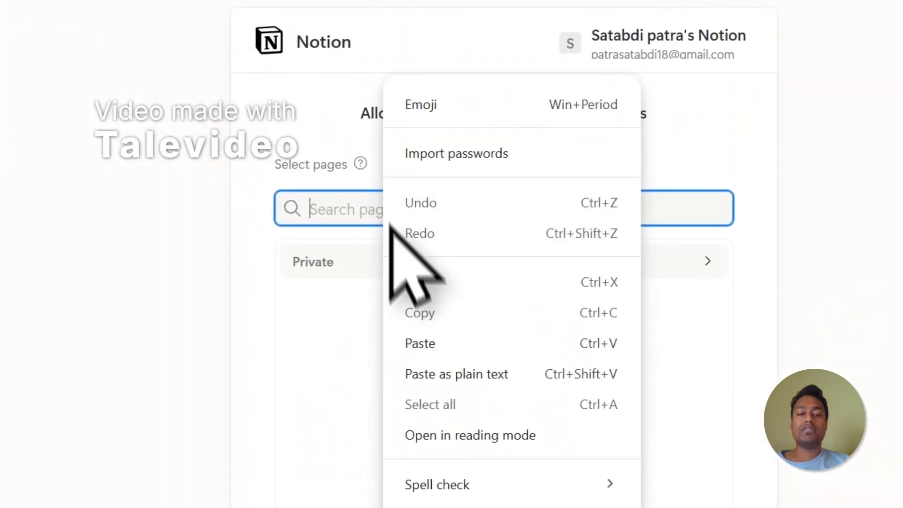
left_click(437, 348)
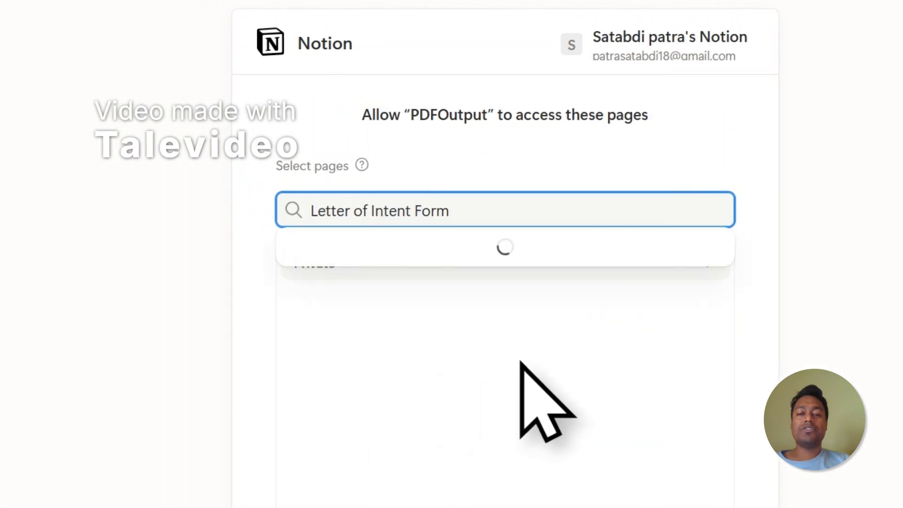
left_click(433, 190)
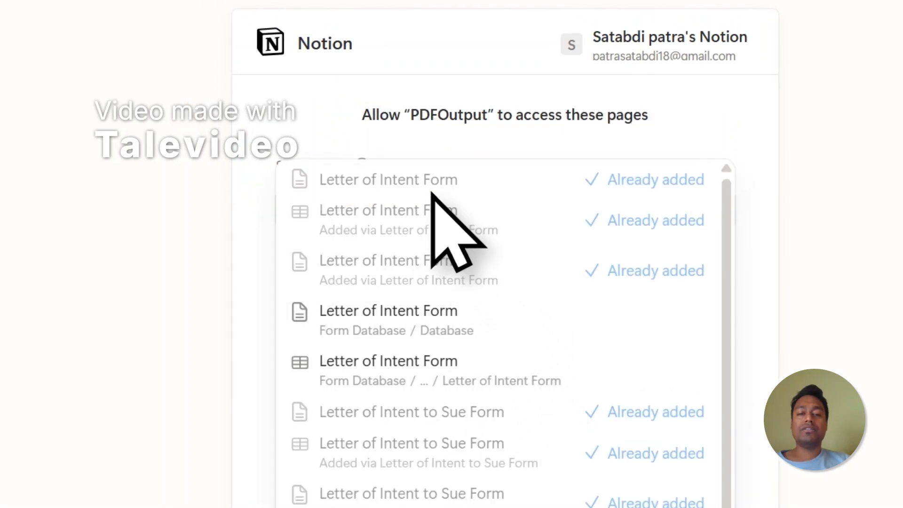
Step: Leave the page search and expand the Private section to list the top-level pages
left_click(410, 67)
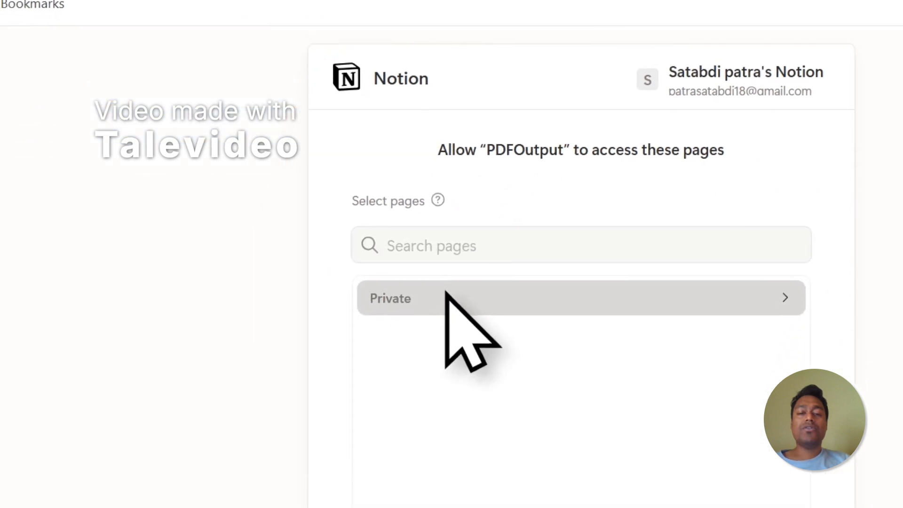
left_click(405, 460)
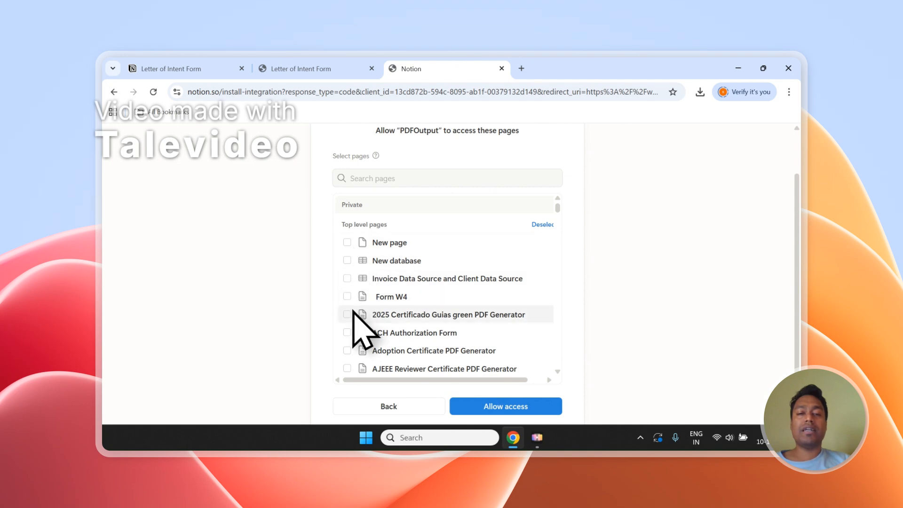
scroll(362, 323, "up", 2)
Step: Switch to the Letter of Intent Form page and highlight its title to check the page name
left_click(292, 67)
left_click(229, 249)
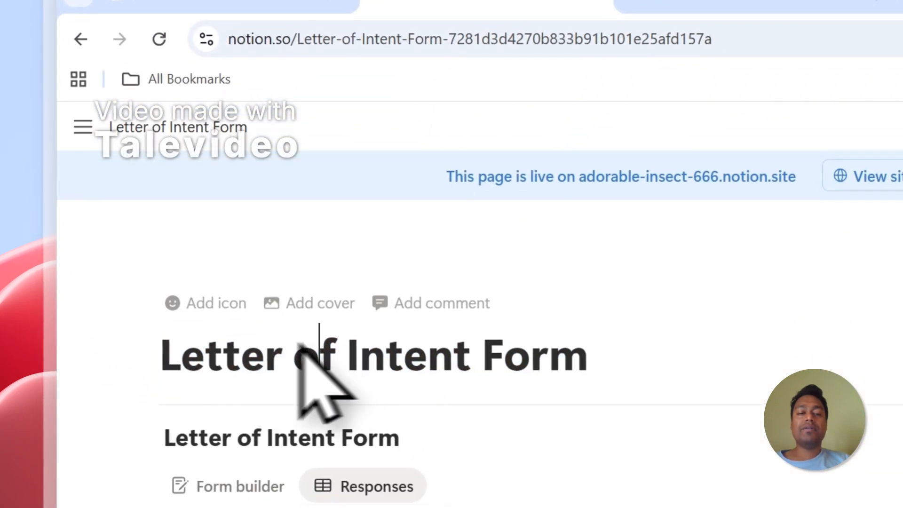
left_click_drag(205, 343, 458, 349)
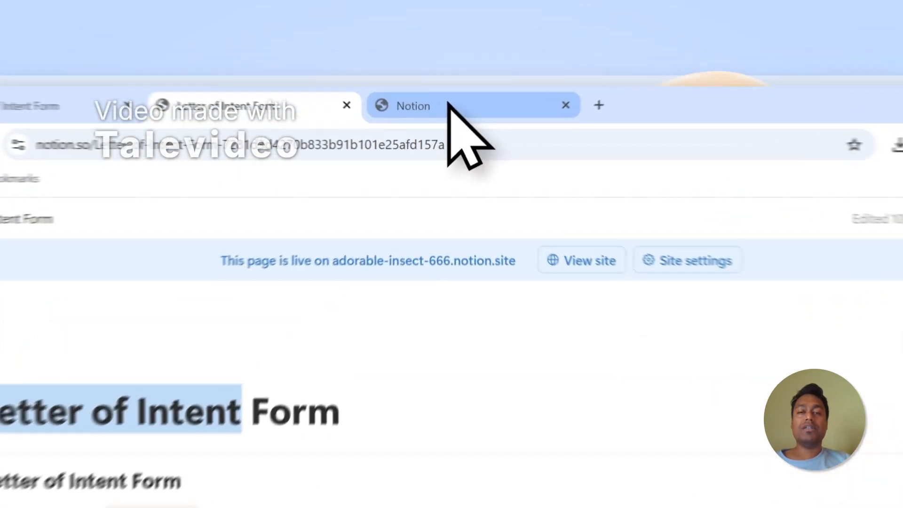
Step: Return to the Notion connection request and grant PDFOutput access to the pages
left_click(429, 76)
left_click(373, 230)
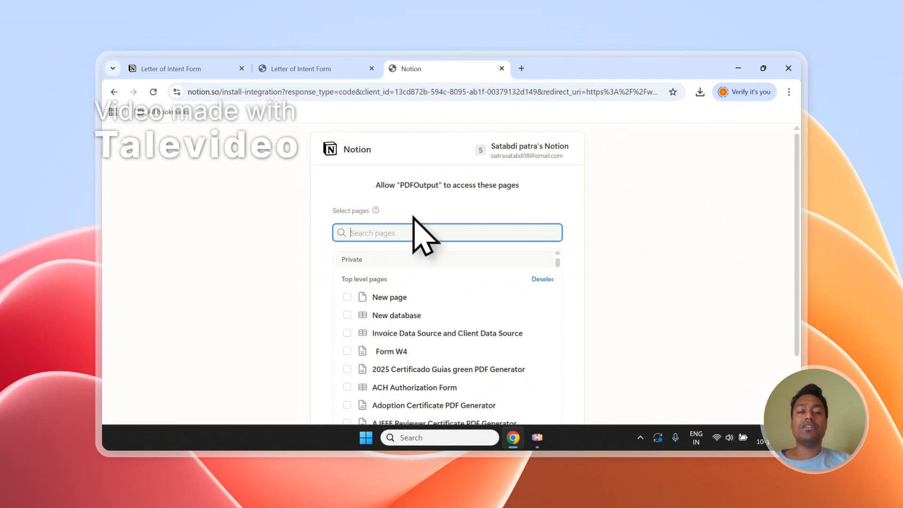
scroll(419, 246, "down", 2)
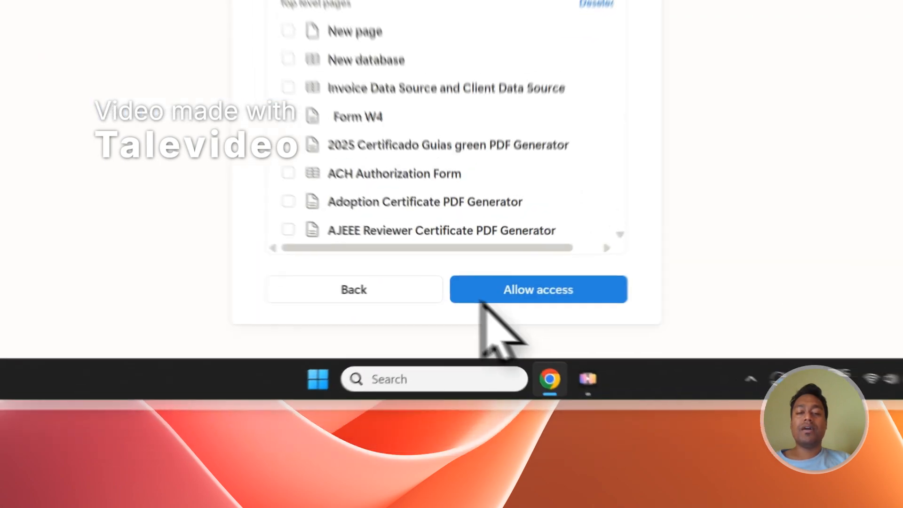
left_click(475, 385)
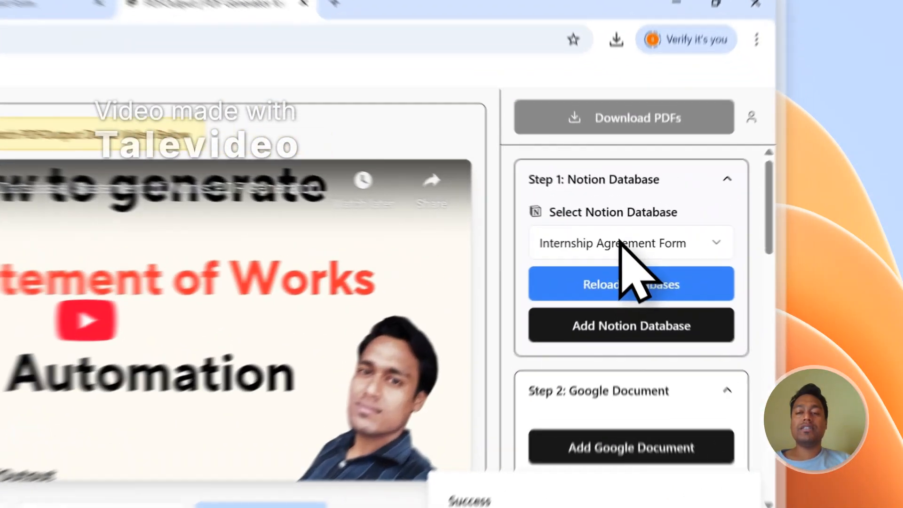
Step: Reload the Notion databases in PDFOutput and select "Letter of Intent Form" as the database
left_click(701, 222)
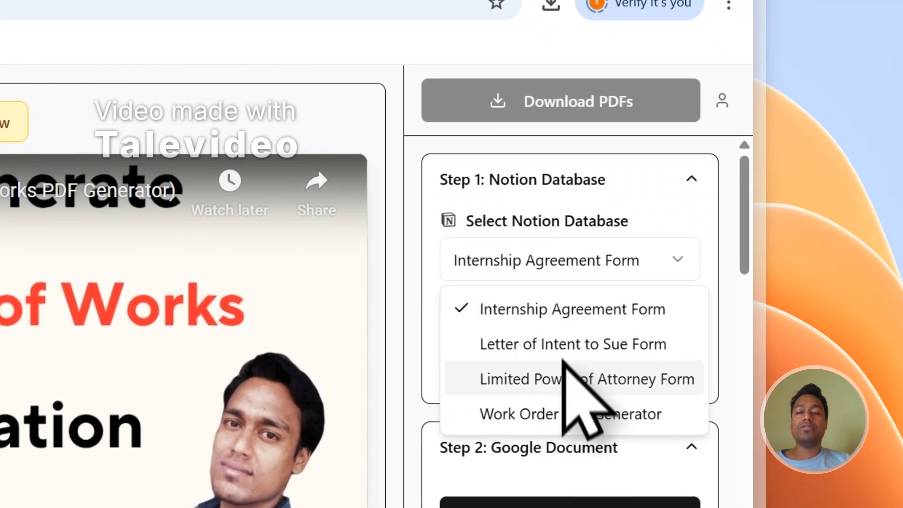
left_click(560, 258)
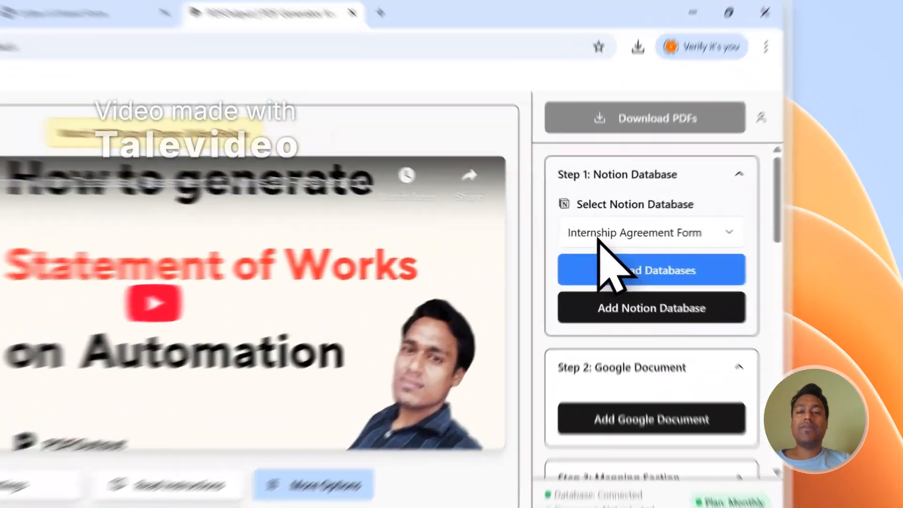
left_click(674, 222)
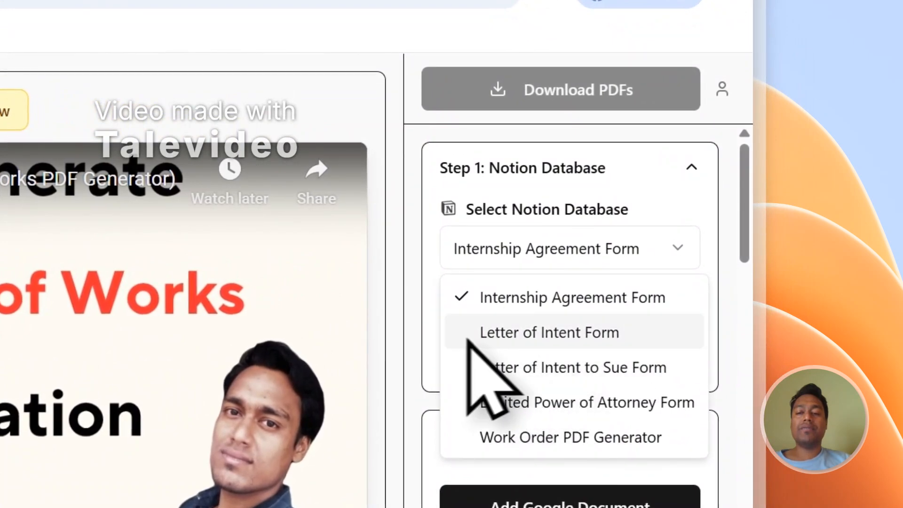
left_click(549, 335)
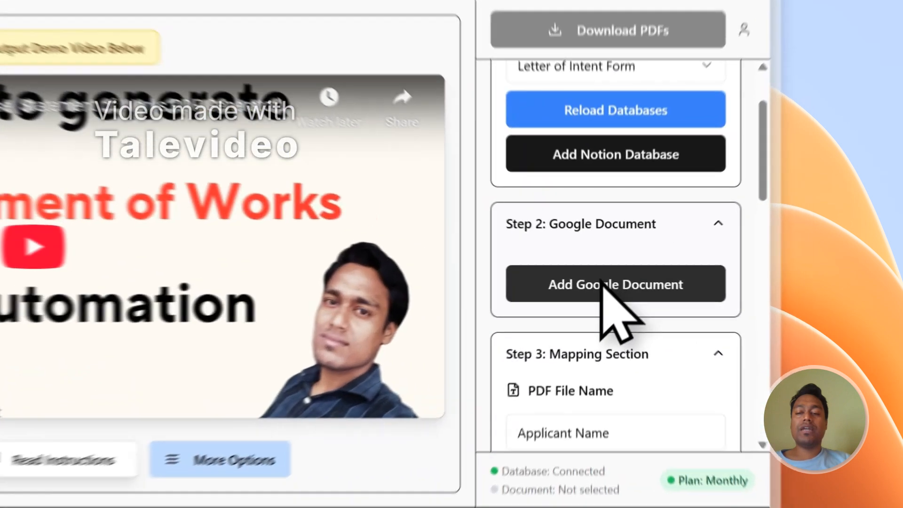
Step: Start adding a Google document, browse the existing documents, and close the file picker without choosing one
left_click(706, 292)
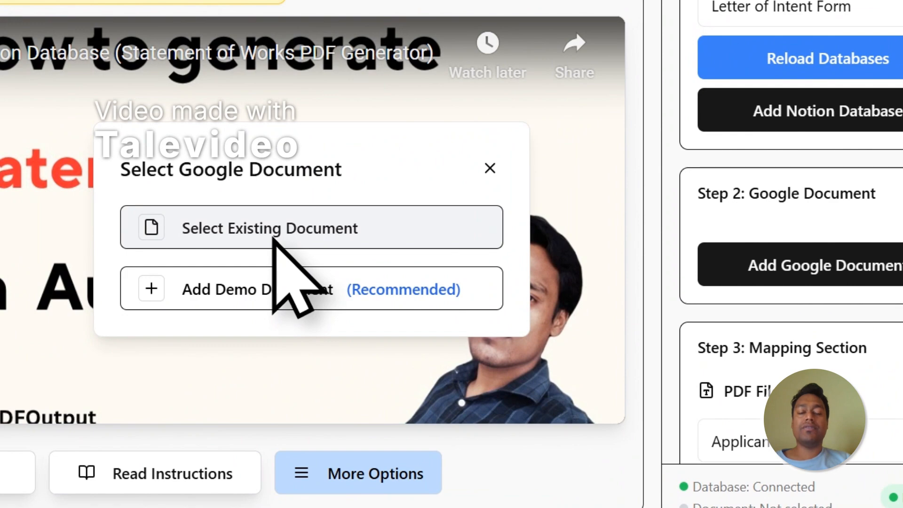
left_click(273, 237)
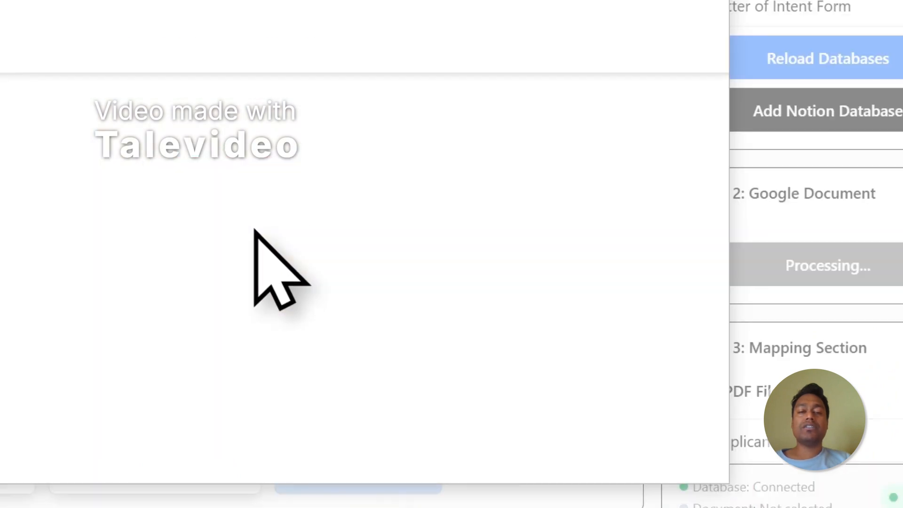
left_click(41, 46)
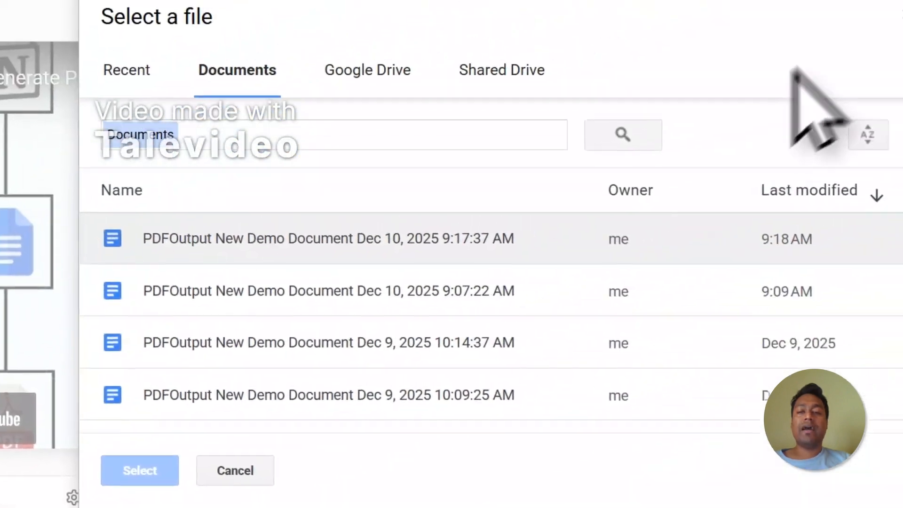
left_click(900, 14)
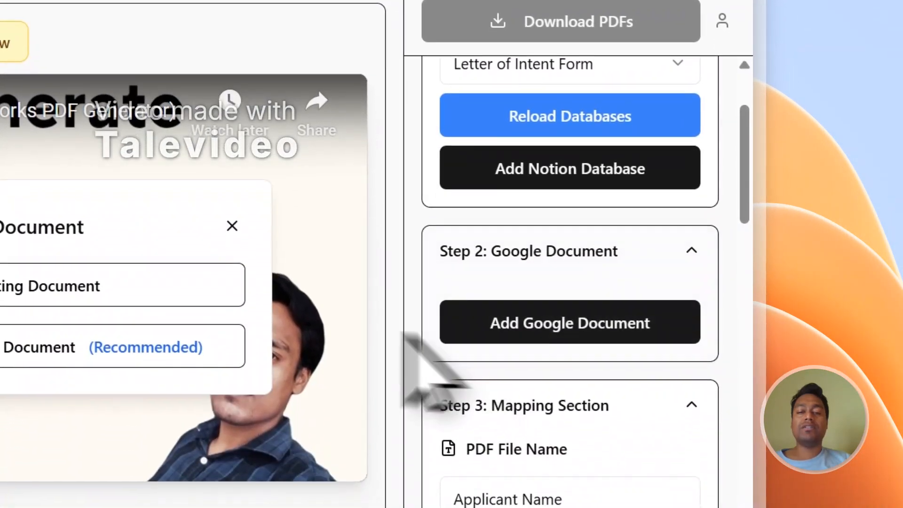
Step: Add the recommended demo document and delete the welcome text above its Placeholders list
left_click(28, 348)
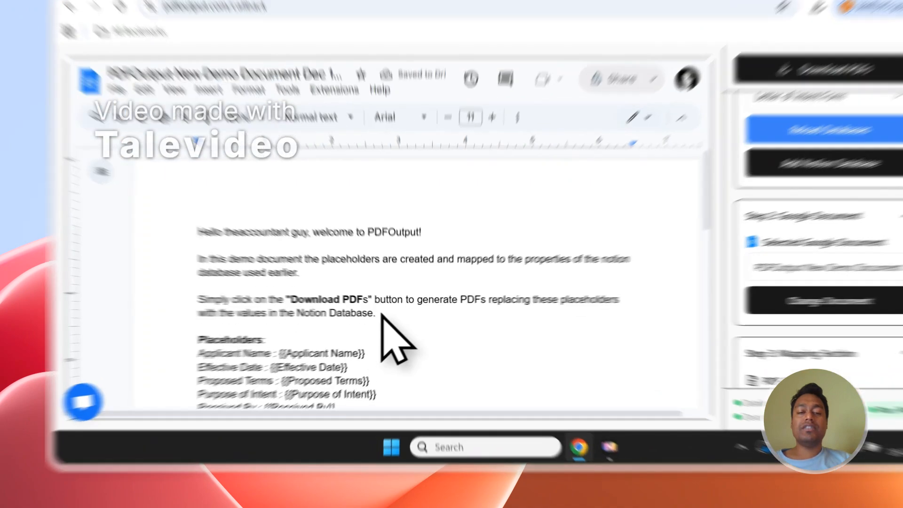
left_click_drag(355, 333, 212, 267)
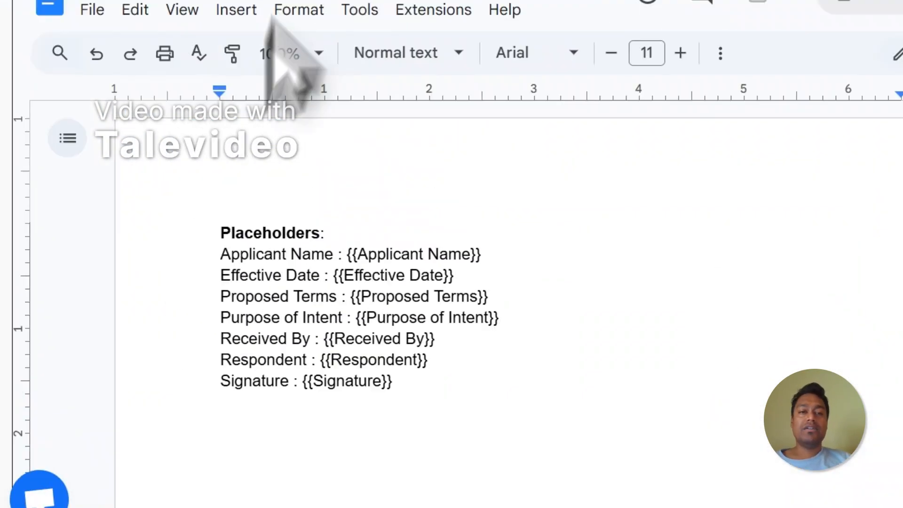
Step: Compare the document's placeholders, such as {{Applicant Name}}, with the property columns of the Notion Letter of Intent Form database
left_click(444, 88)
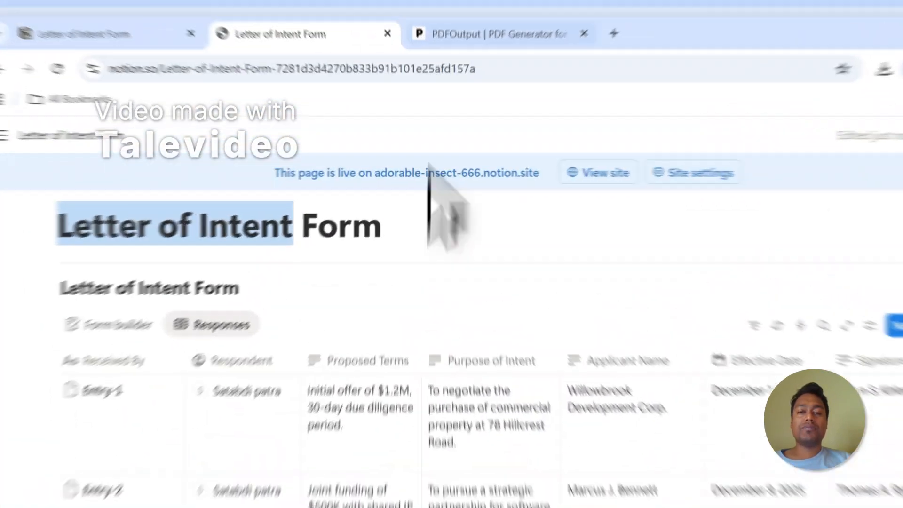
left_click(409, 70)
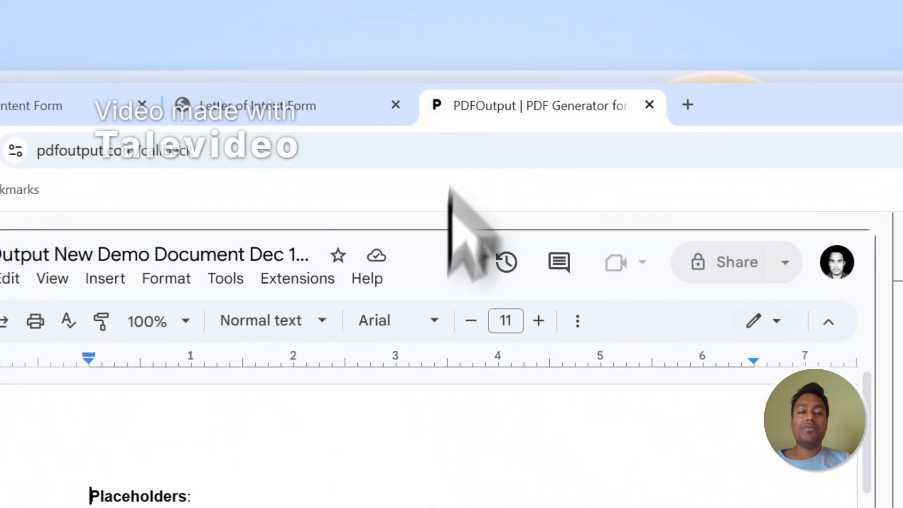
left_click(440, 258)
left_click_drag(441, 260, 300, 259)
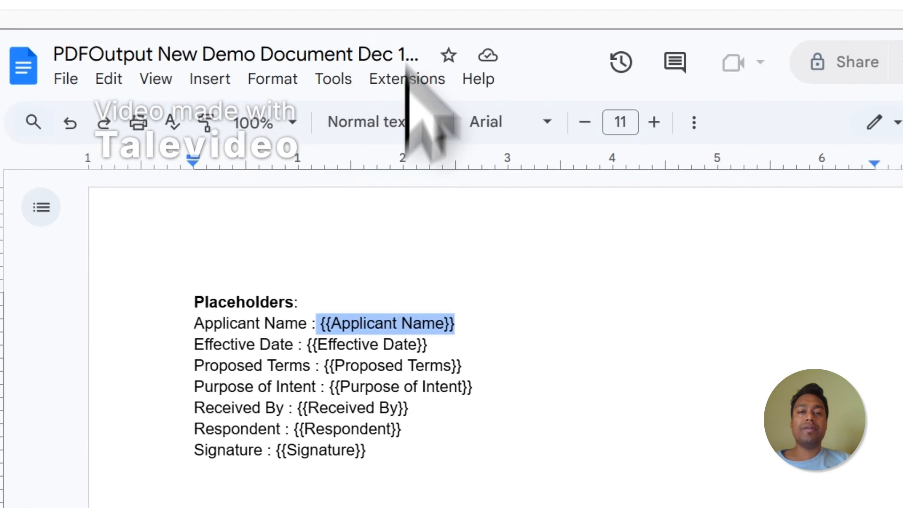
left_click(460, 101)
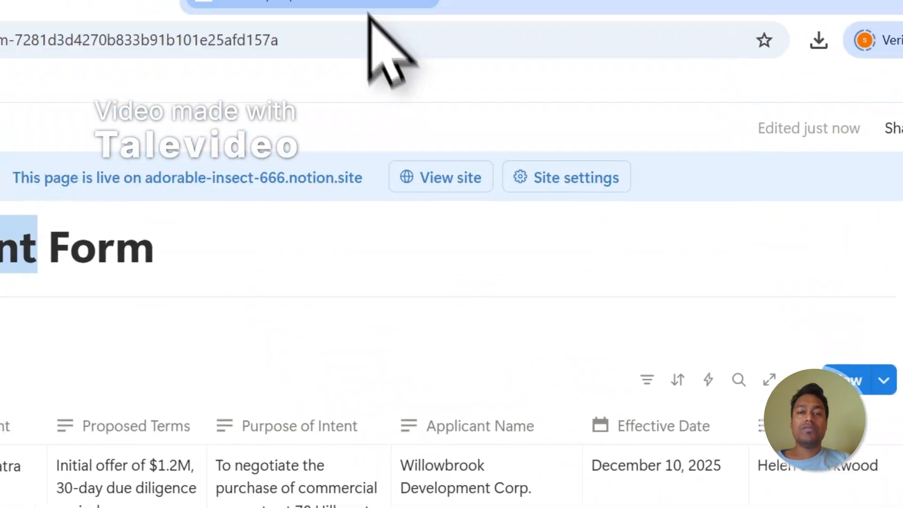
left_click(414, 69)
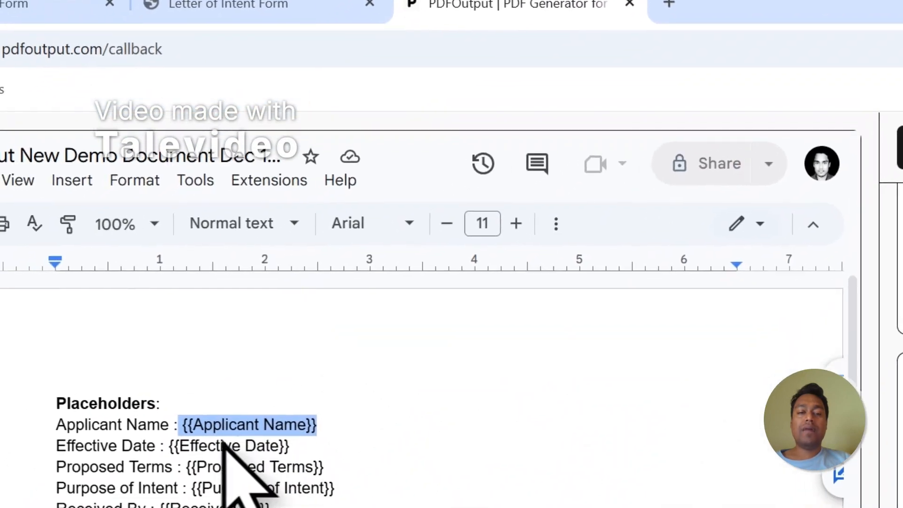
left_click(306, 18)
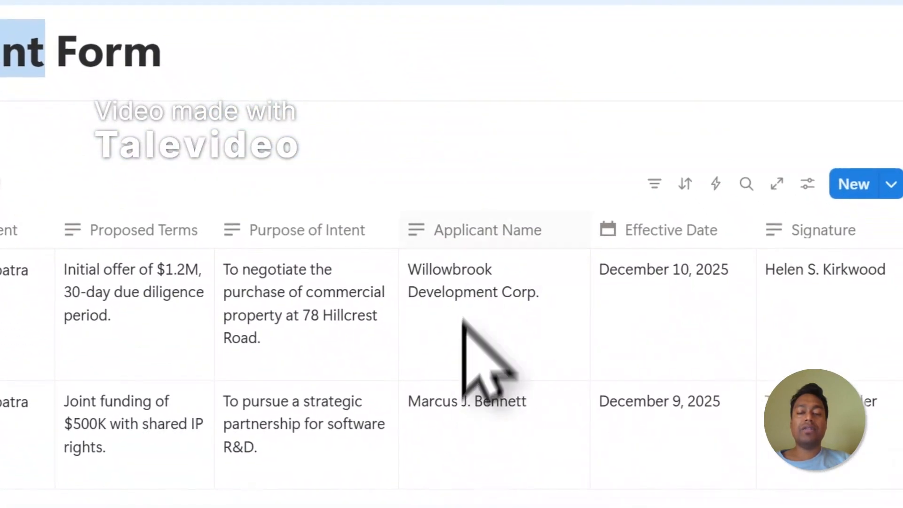
left_click(410, 96)
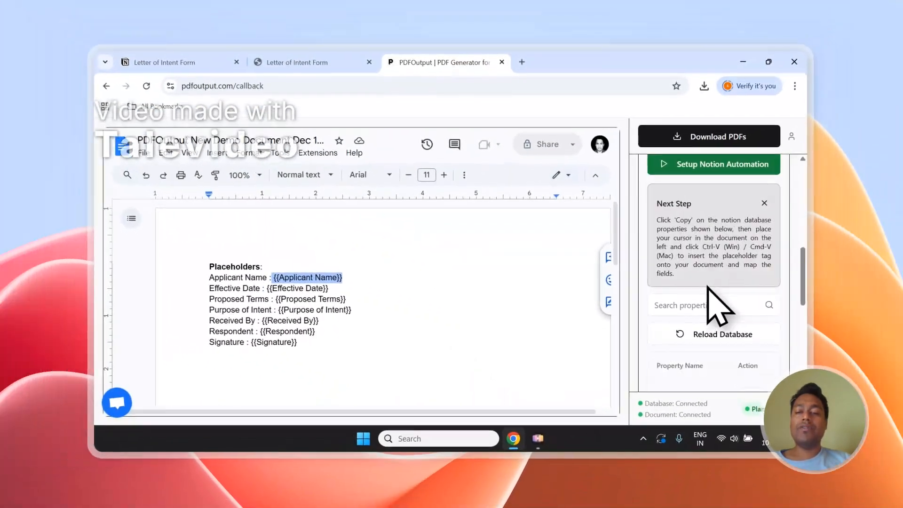
Step: Copy the Effective Date placeholder and add the line "Effective Date - {{Effective Date}}" below the document's placeholder list
scroll(720, 305, "down", 3)
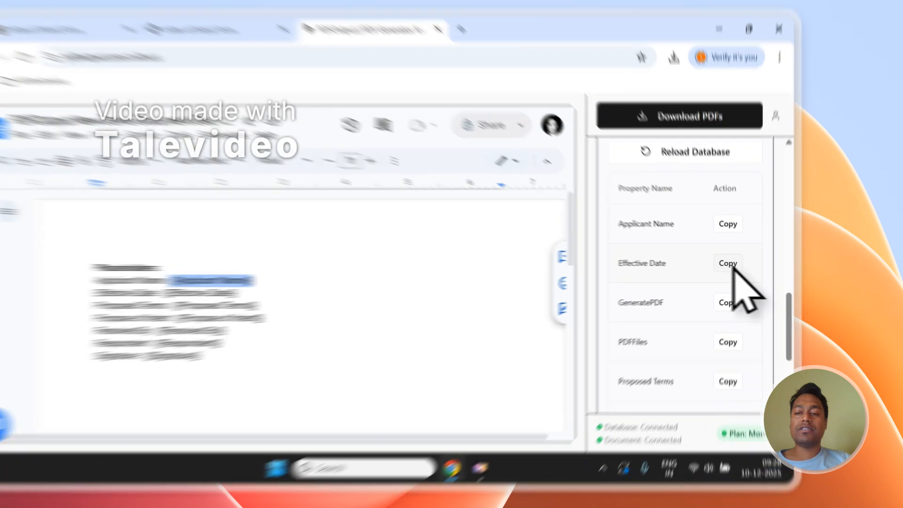
left_click(745, 265)
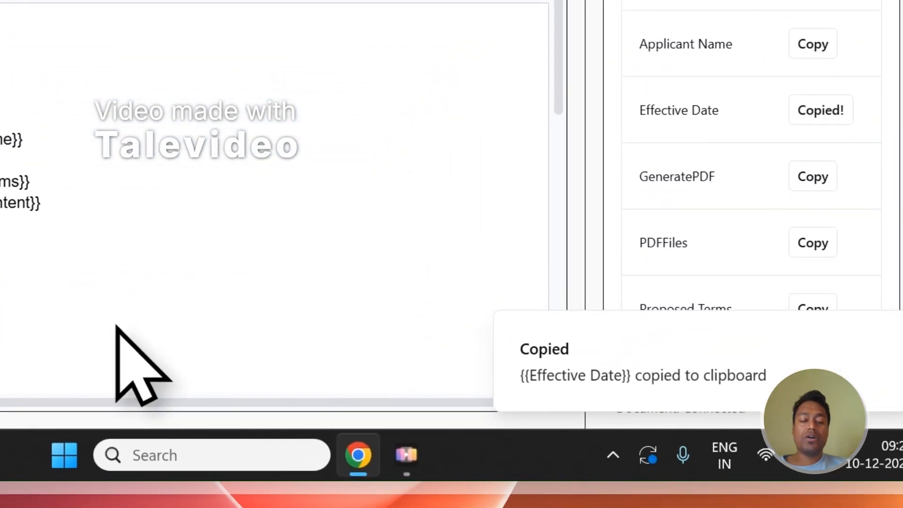
type("Effective Date - {{Effective Date")
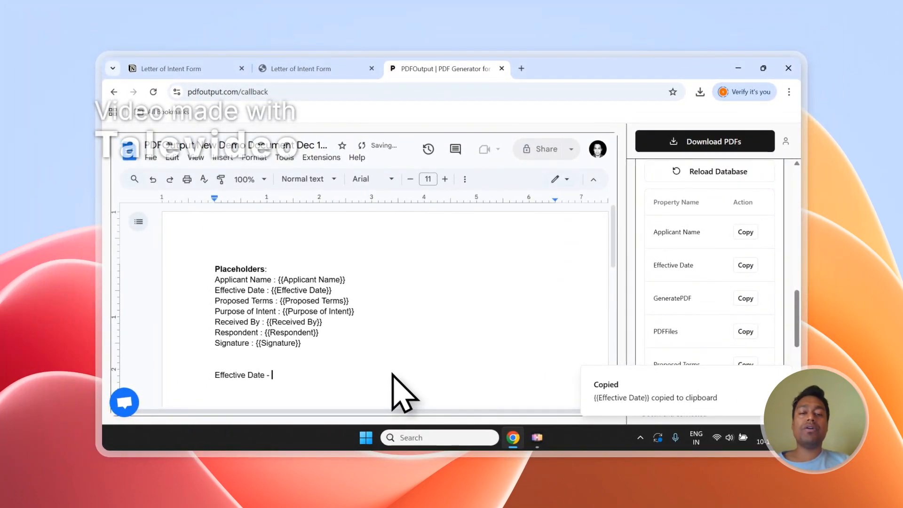
scroll(692, 303, "up", 3)
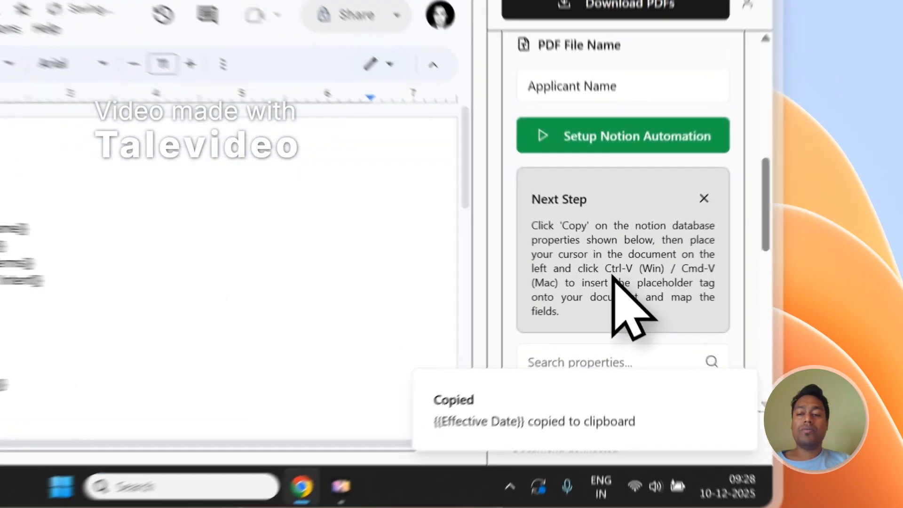
left_click_drag(702, 303, 673, 311)
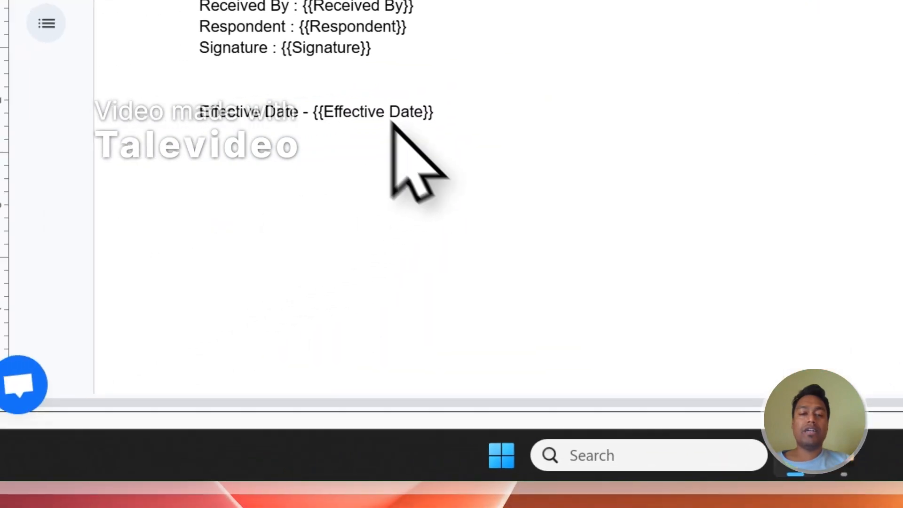
Step: Copy the Proposed Terms placeholder and paste {{Proposed Terms}} below the added Effective Date line
scroll(766, 273, "down", 5)
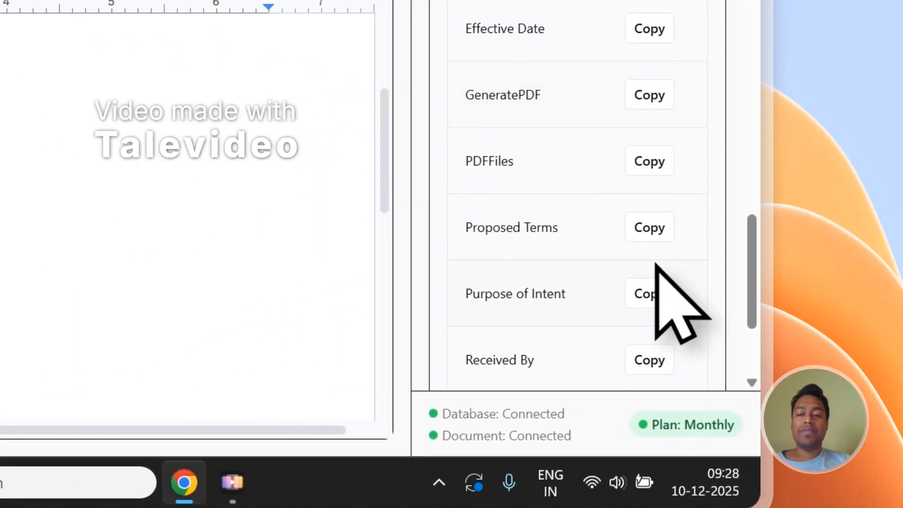
left_click(617, 128)
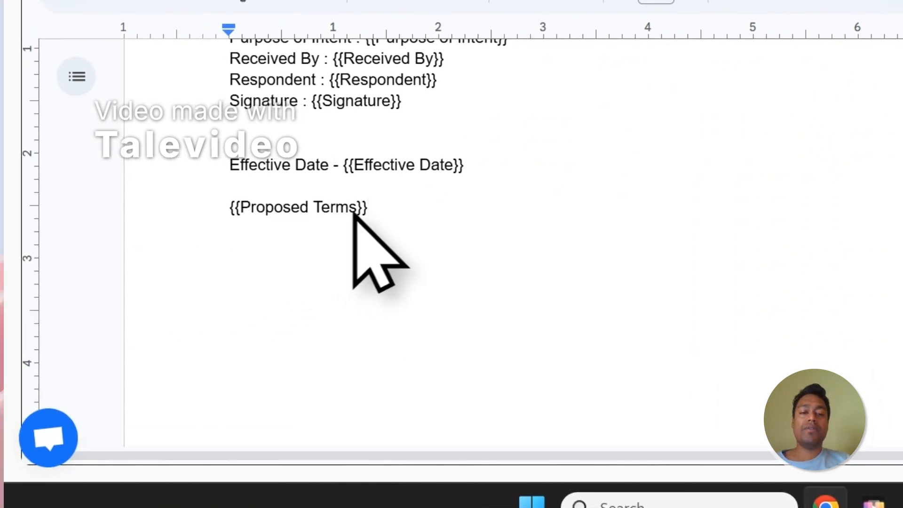
scroll(410, 217, "up", 3)
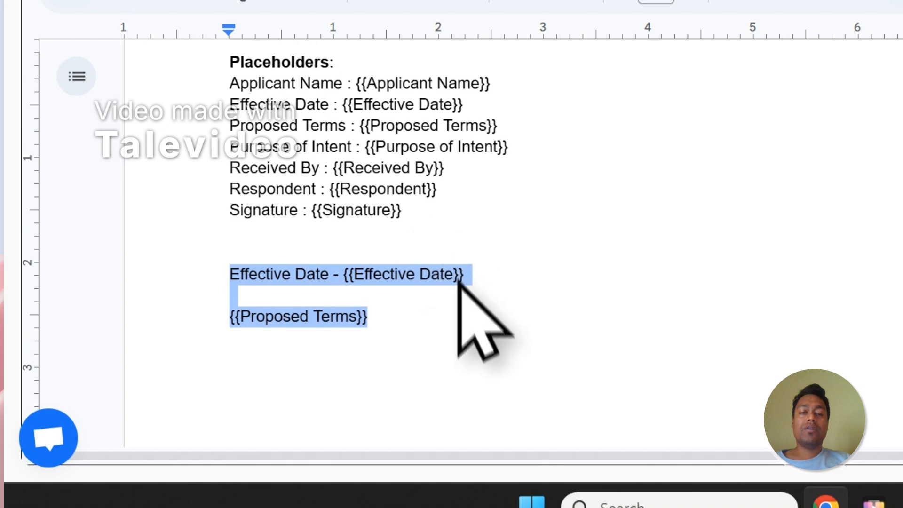
left_click_drag(442, 315, 342, 147)
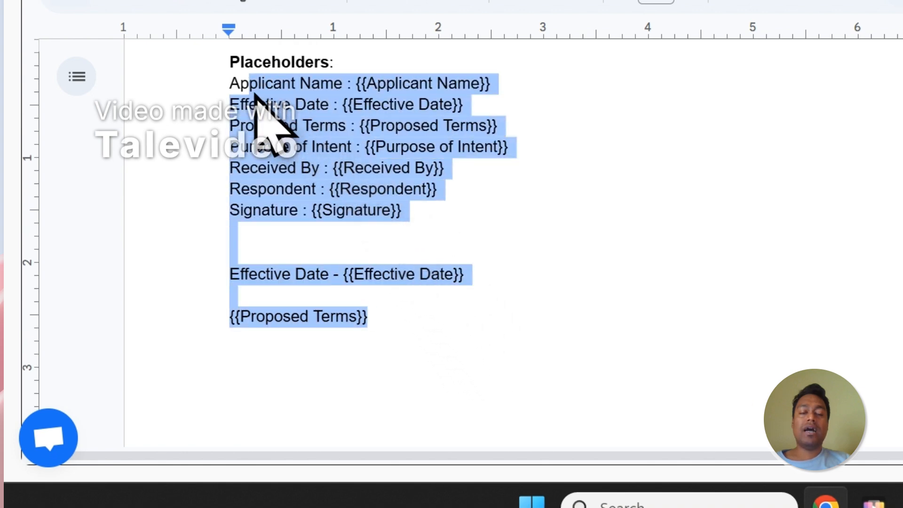
left_click(367, 127)
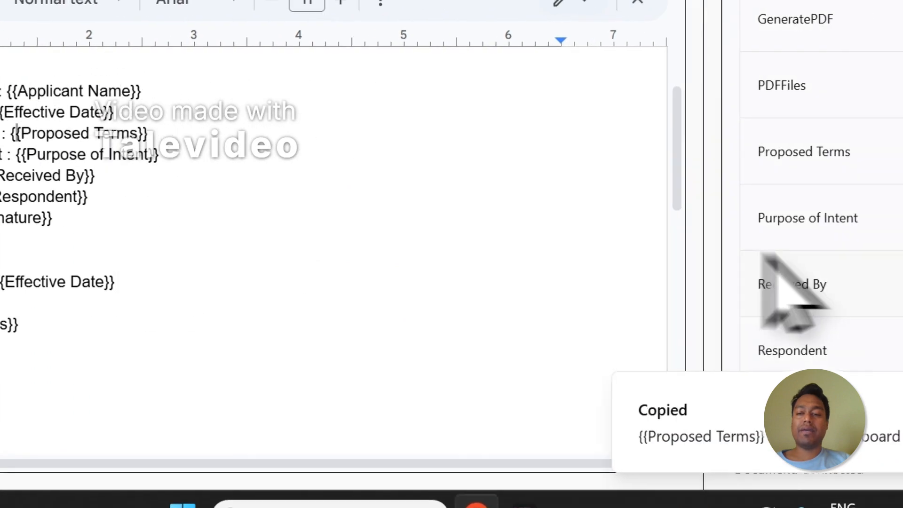
Step: Set the PDF File Name in the Mapping Section to the Received By property, checking the columns of the Notion responses table
scroll(585, 262, "up", 6)
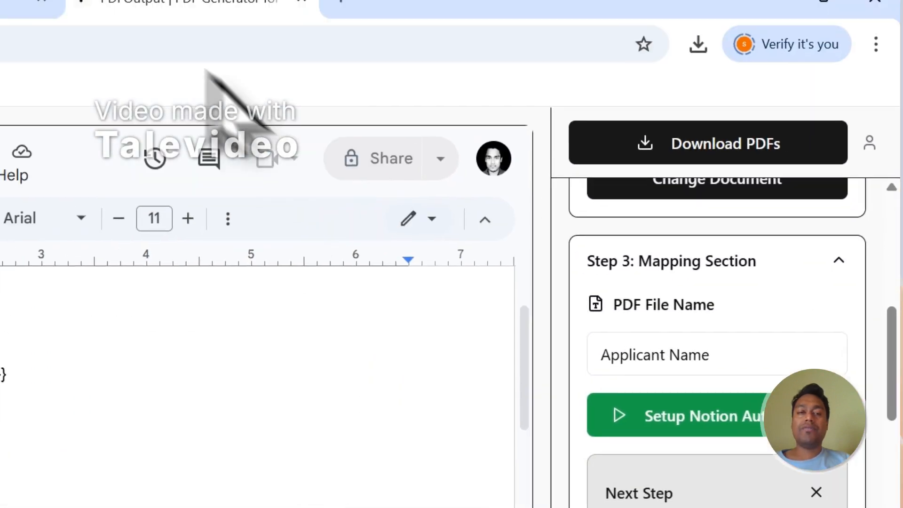
left_click(162, 98)
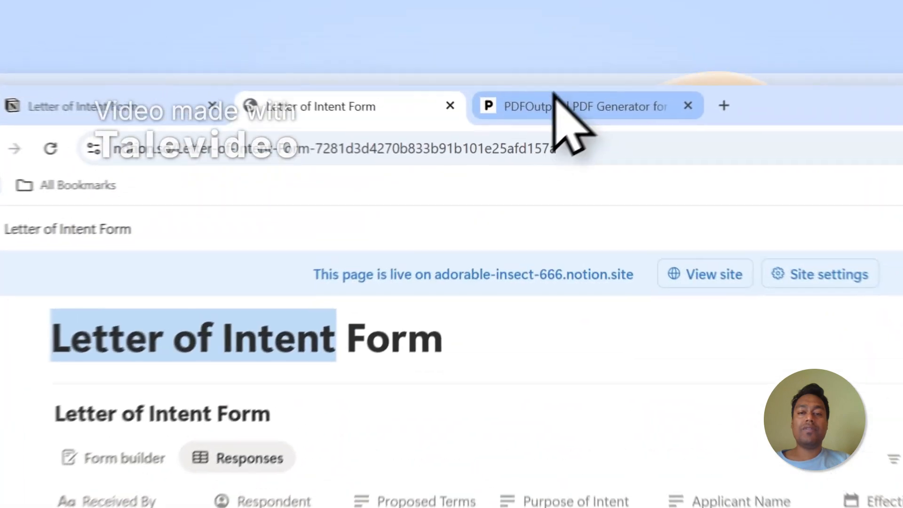
left_click(440, 72)
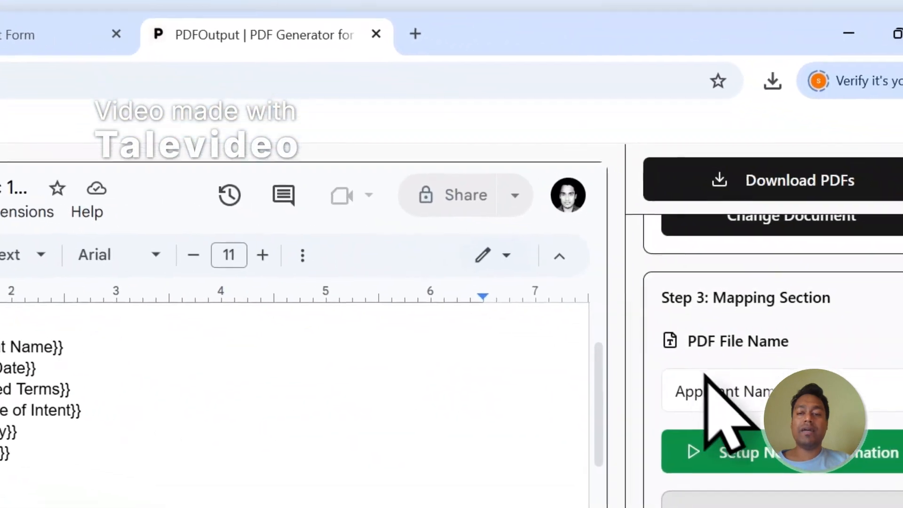
left_click(671, 243)
mouse_move(544, 422)
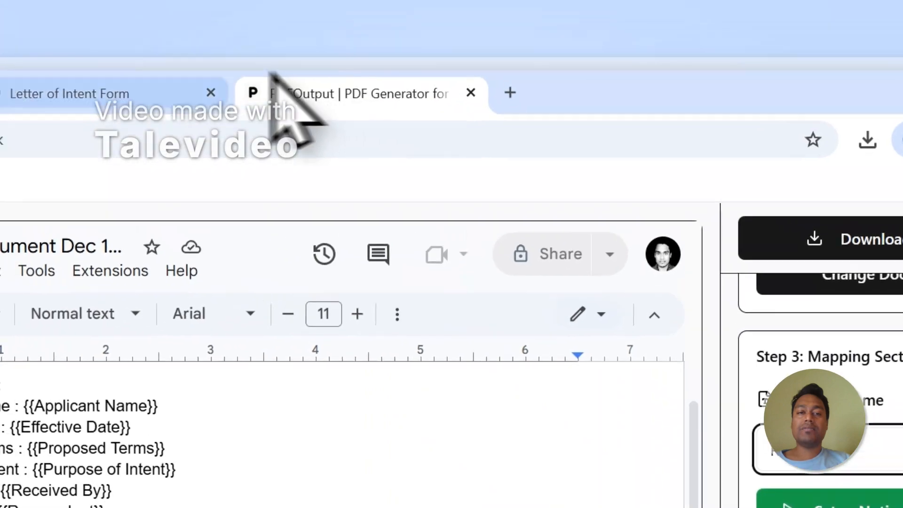
left_click(104, 93)
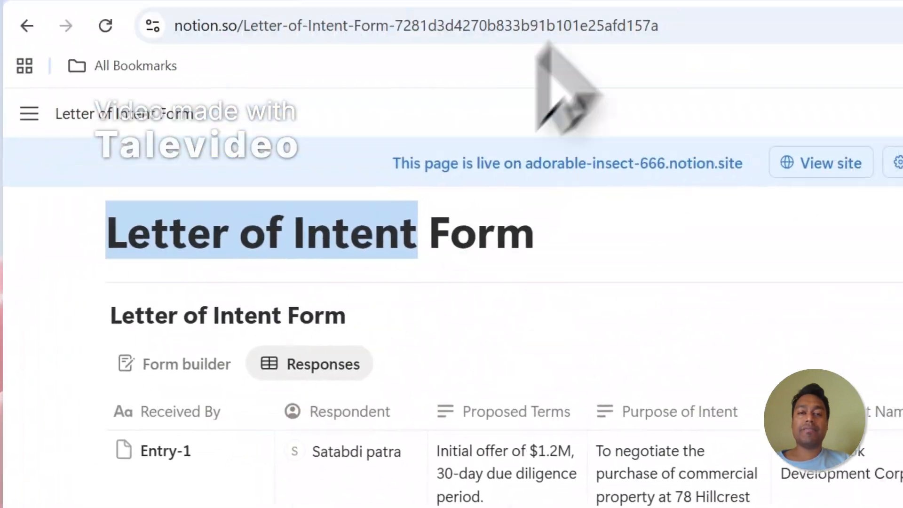
left_click(453, 71)
Step: Generate and download the PDFs for the Letter of Intent Form database, and show the PDFFiles column of the Notion responses
scroll(610, 323, "up", 4)
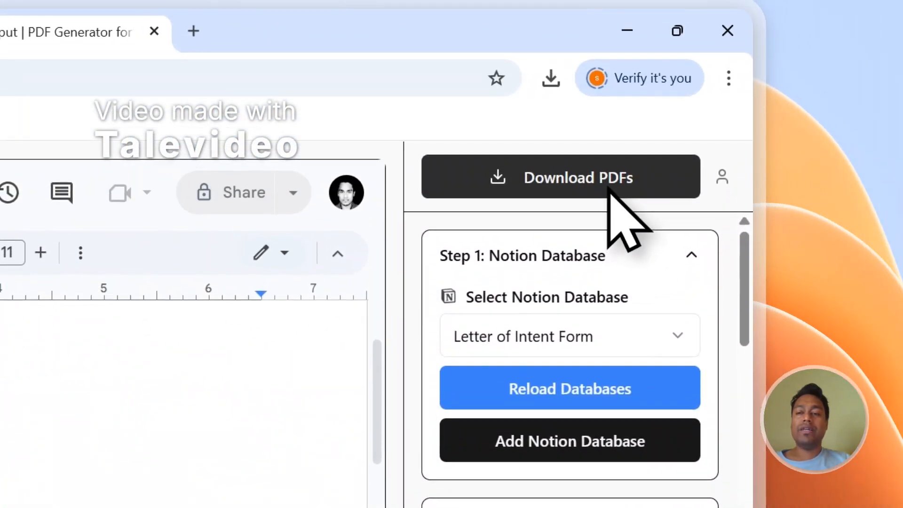
left_click(605, 195)
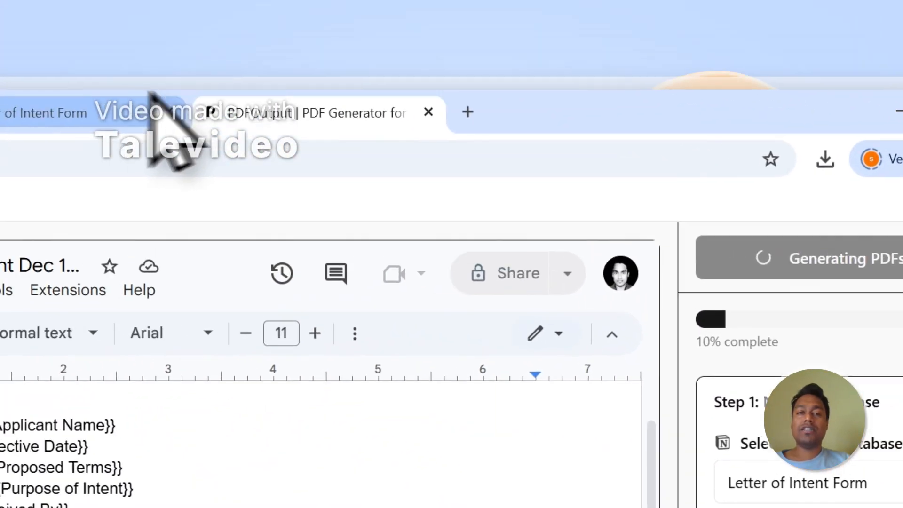
left_click(152, 101)
scroll(400, 320, "down", 1)
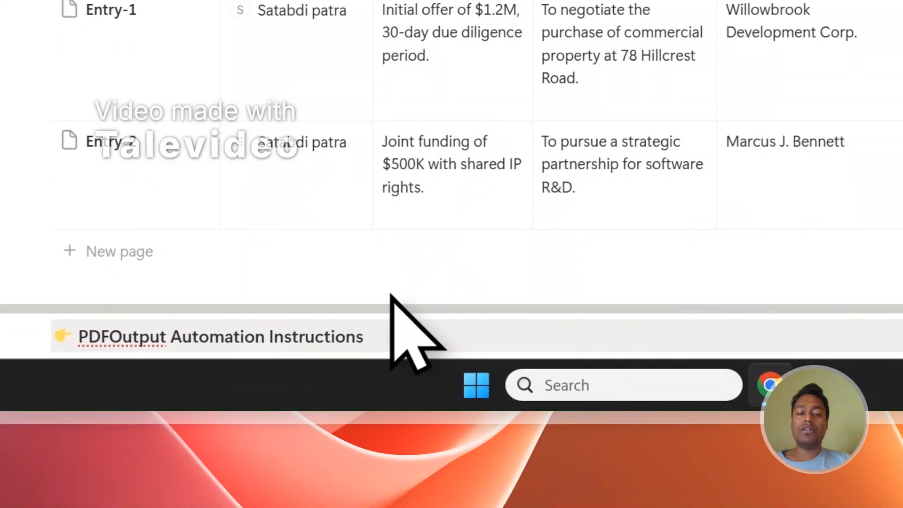
left_click_drag(387, 305, 730, 318)
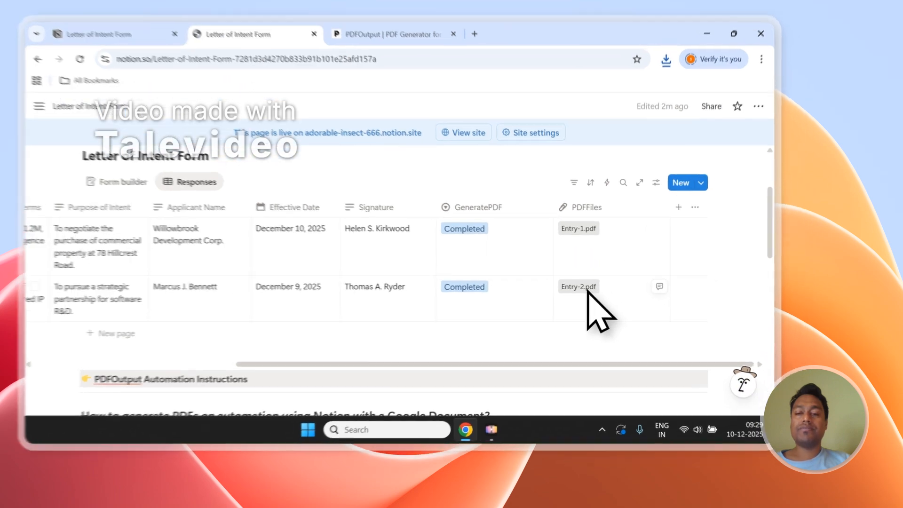
Step: Open Entry-2.pdf from the PDFFiles column and review the values filled in for the placeholders
left_click(619, 304)
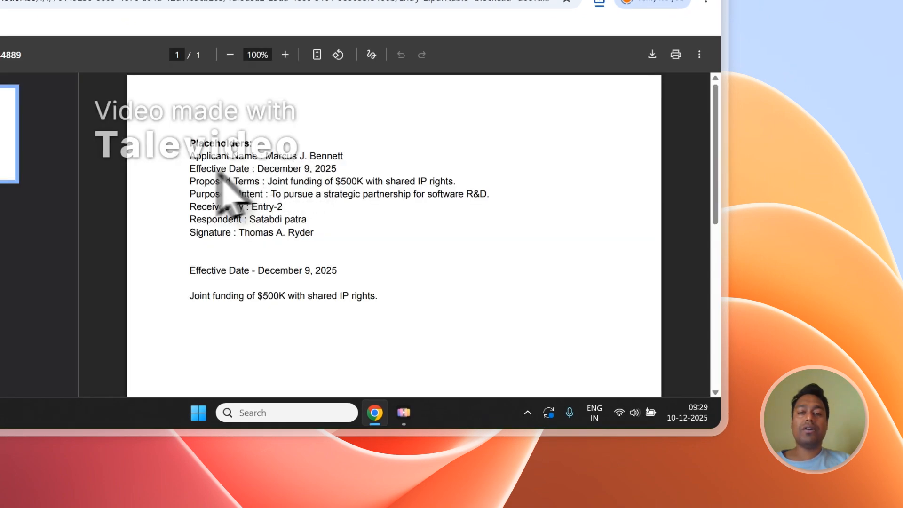
scroll(339, 250, "down", 3)
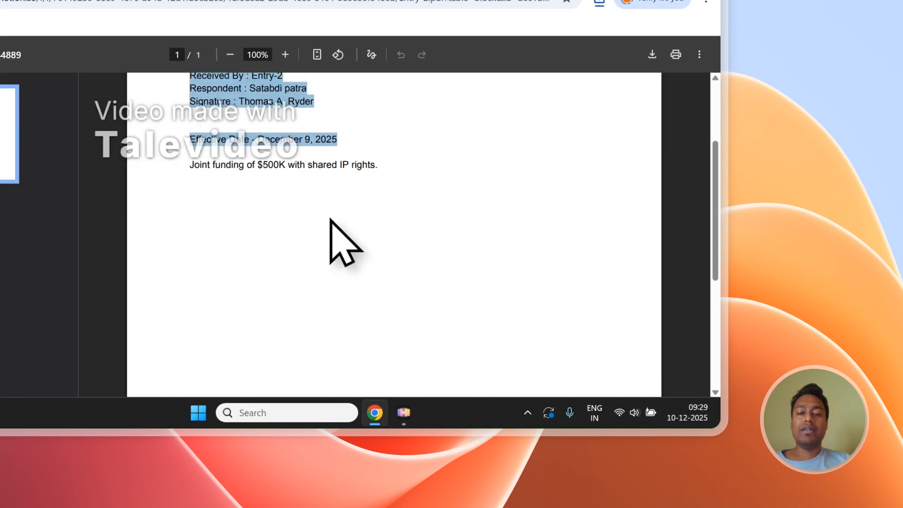
left_click_drag(302, 169, 252, 170)
scroll(253, 170, "up", 3)
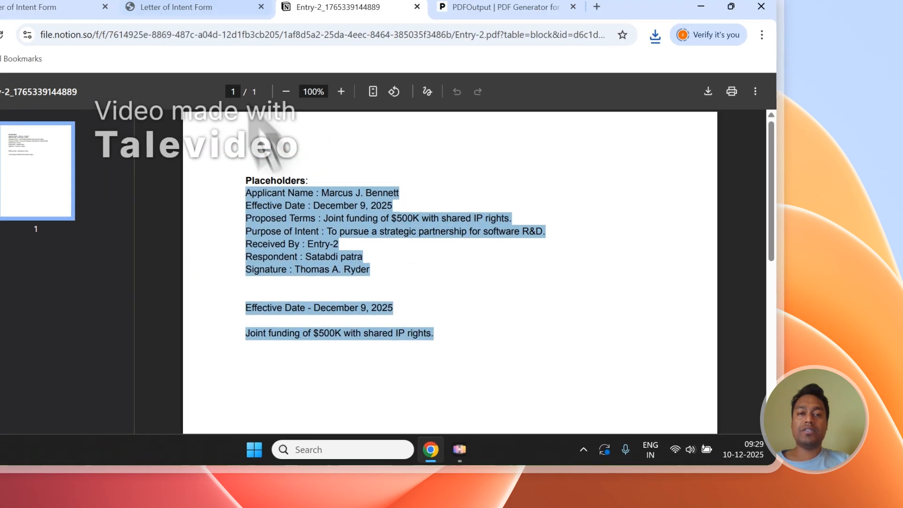
Step: Return to the Notion responses and open Entry-1.pdf to review its filled placeholders
left_click(326, 98)
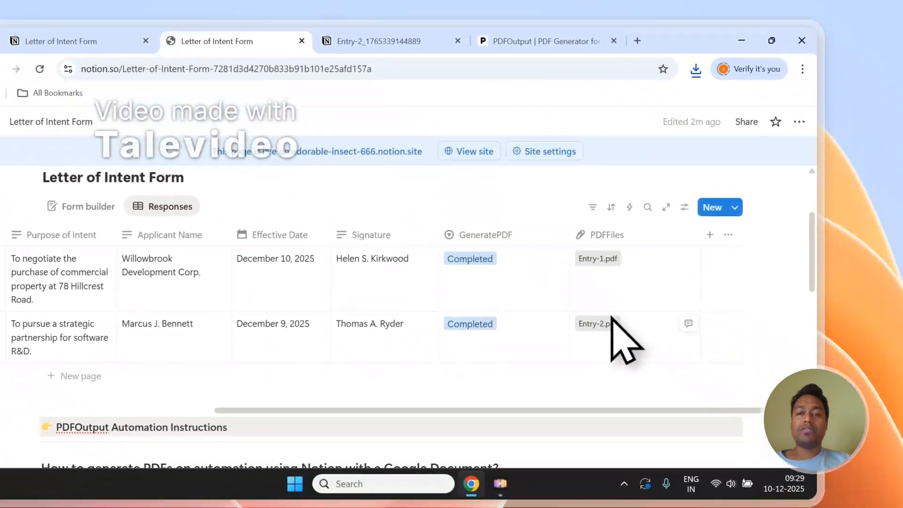
left_click(610, 323)
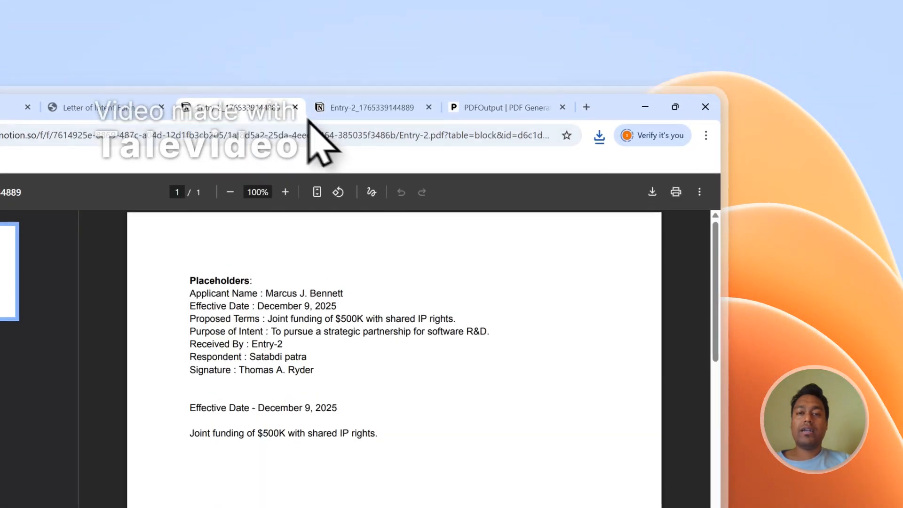
left_click(296, 112)
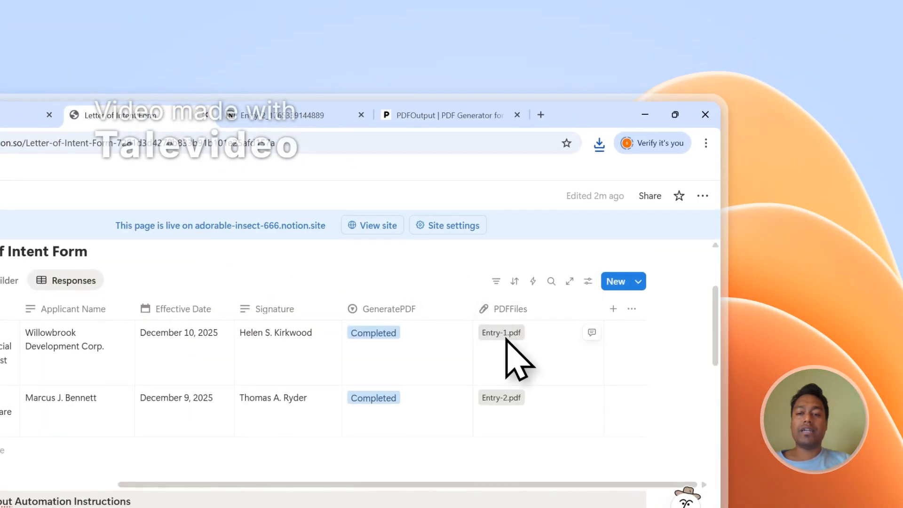
left_click(504, 335)
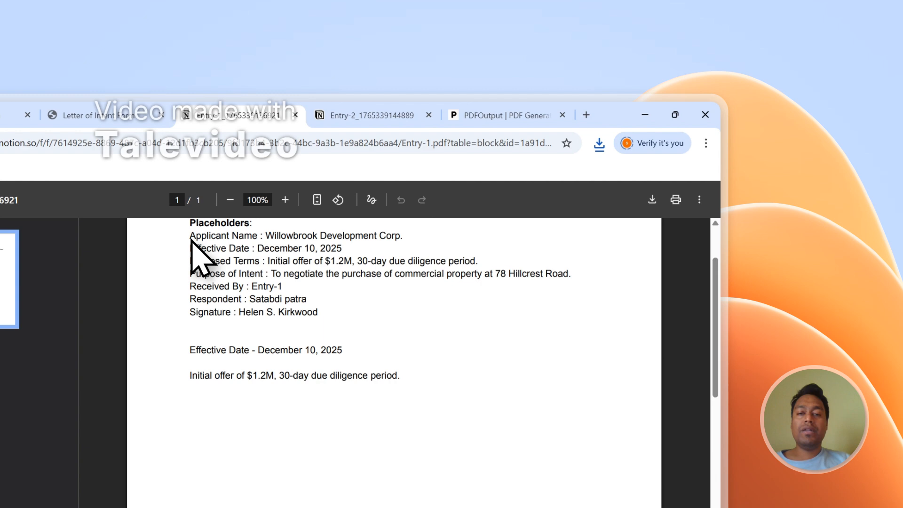
left_click(352, 318)
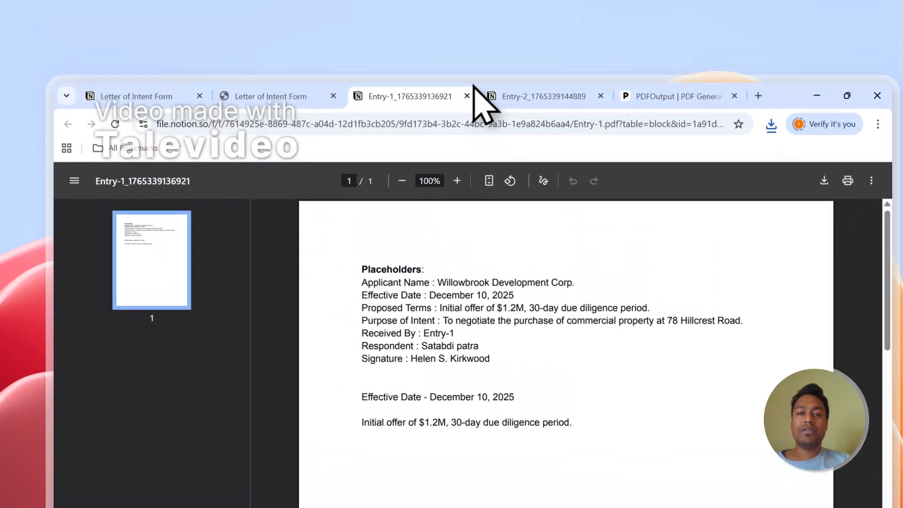
Step: Compare the filled values of the Entry-1 and Entry-2 PDFs, and close both files
left_click(492, 97)
left_click(522, 297)
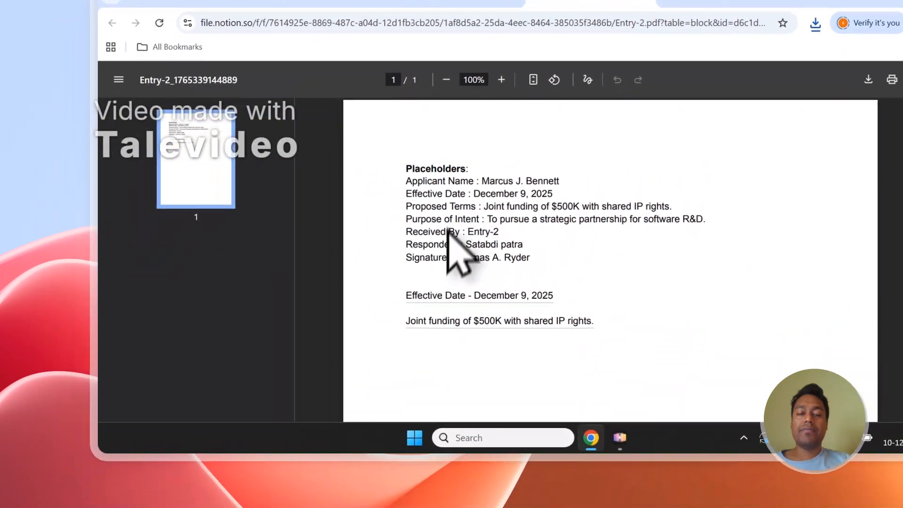
left_click(464, 81)
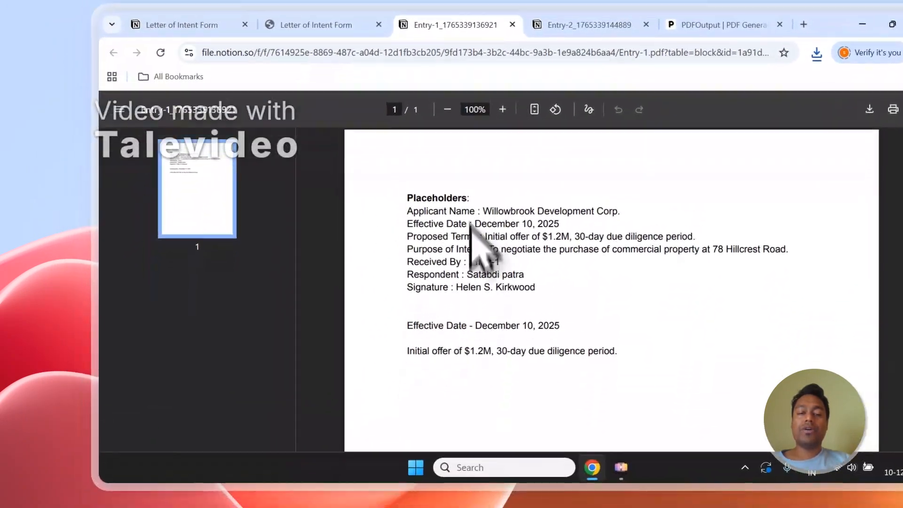
left_click(510, 87)
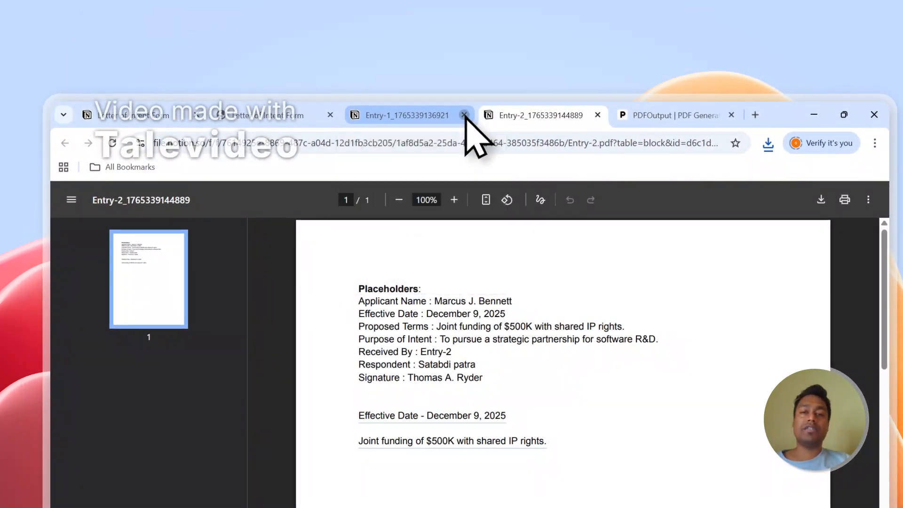
left_click(464, 115)
left_click(464, 116)
Step: Add a new page to the Notion responses table and set its GeneratePDF status to Ready to Generate
scroll(795, 360, "down", 4)
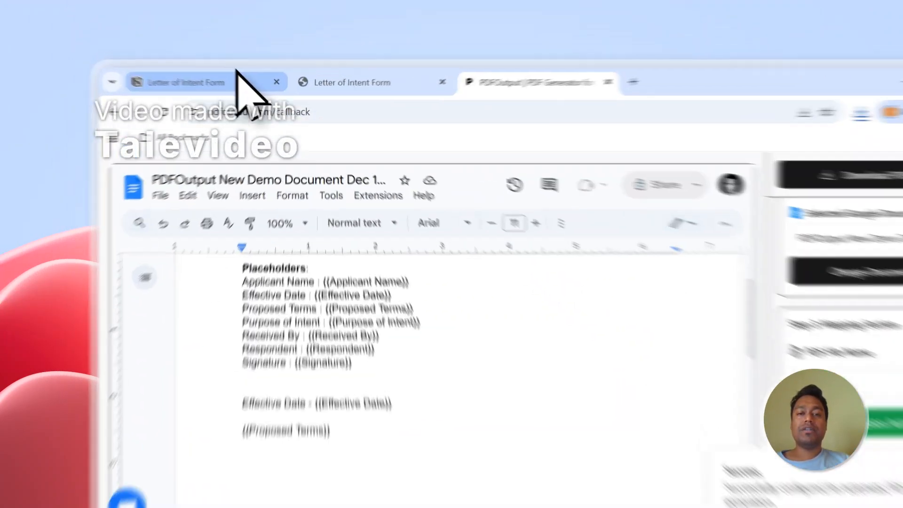
left_click(219, 69)
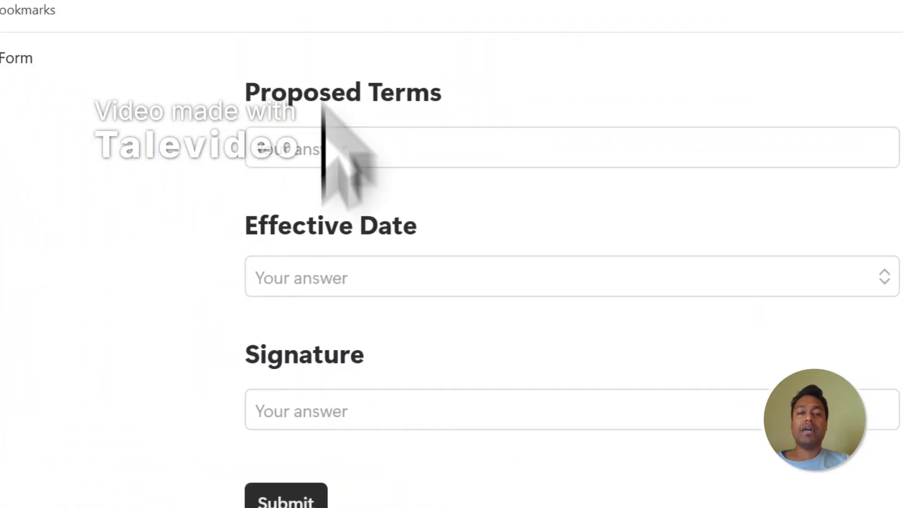
left_click(393, 67)
left_click(256, 412)
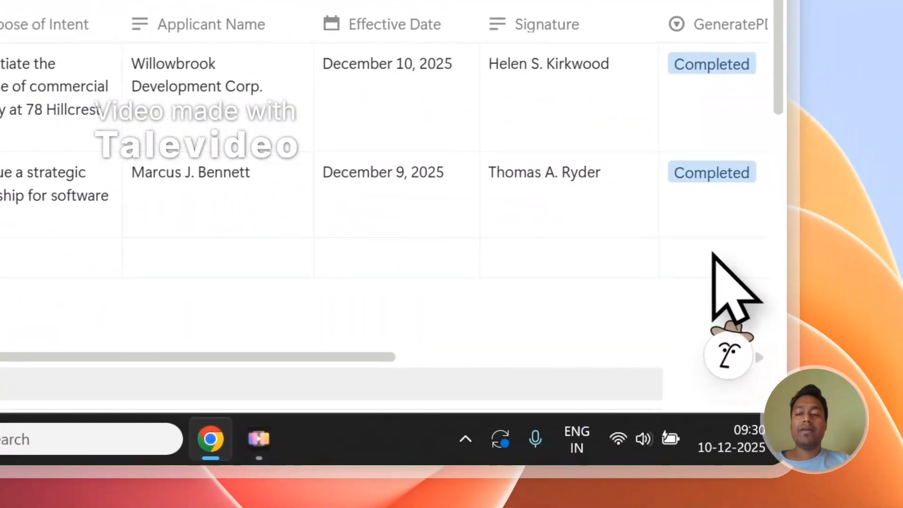
left_click(671, 259)
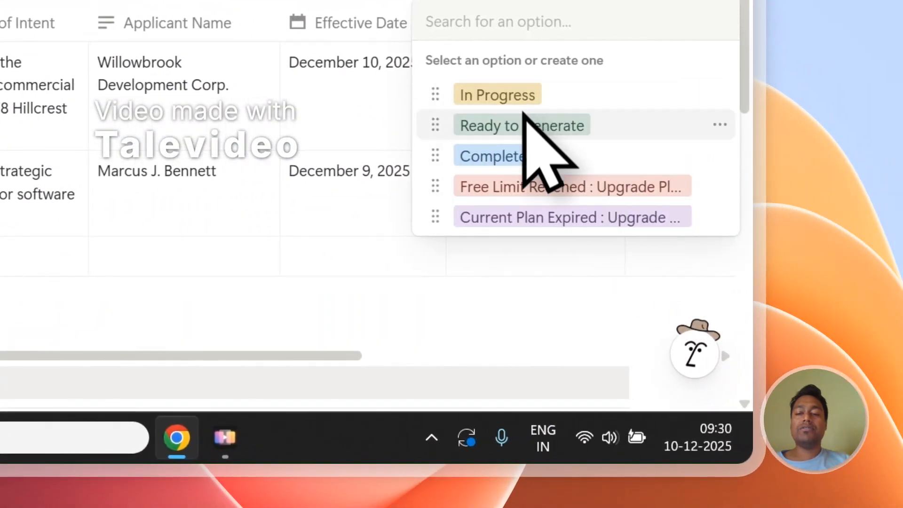
left_click(523, 114)
left_click_drag(303, 353, 577, 277)
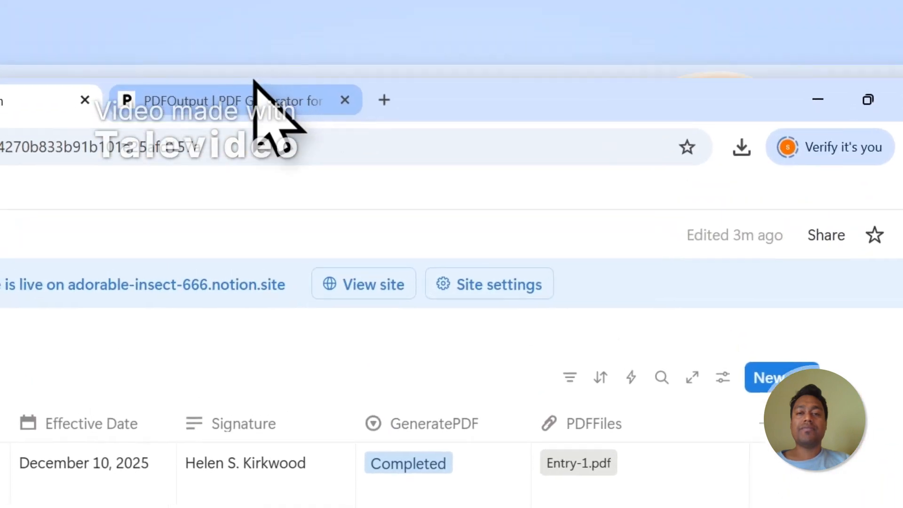
Step: Review the selected Notion database and Google document in PDFOutput alongside the GeneratePDF and PDFFiles columns in Notion
left_click(261, 94)
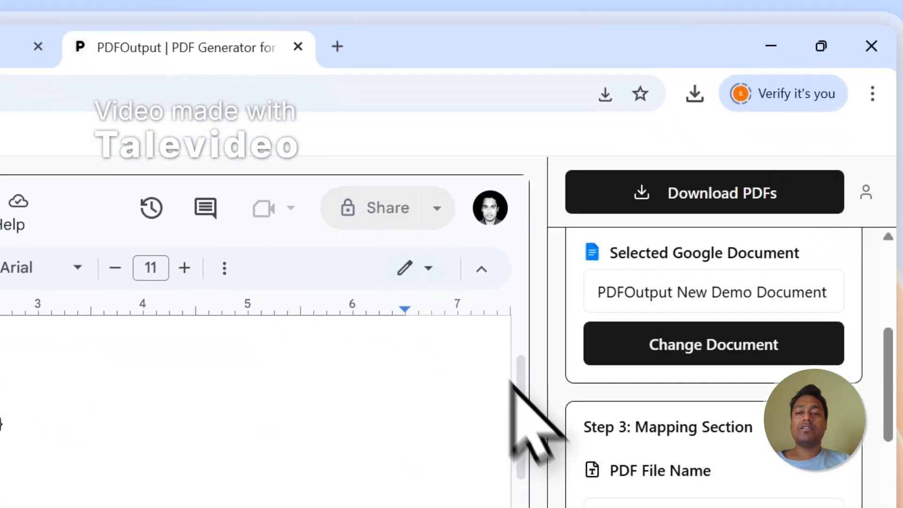
scroll(682, 330, "up", 5)
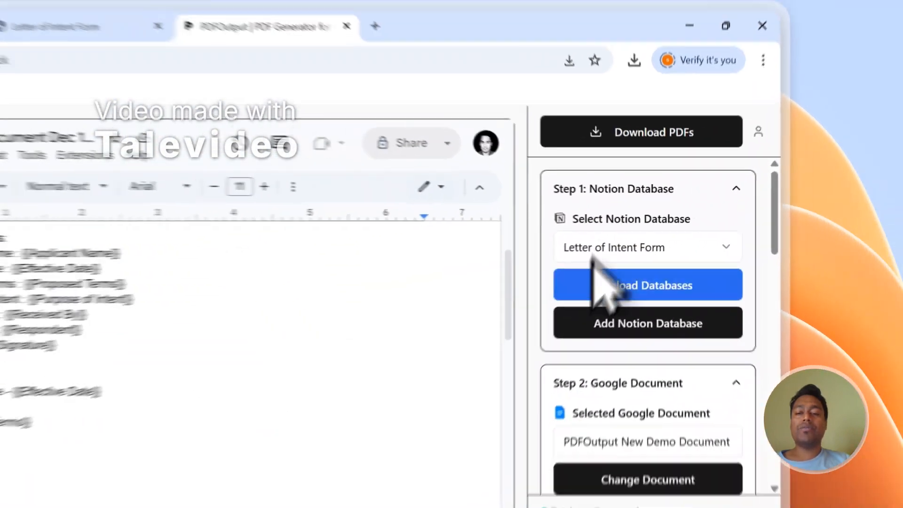
scroll(671, 342, "down", 2)
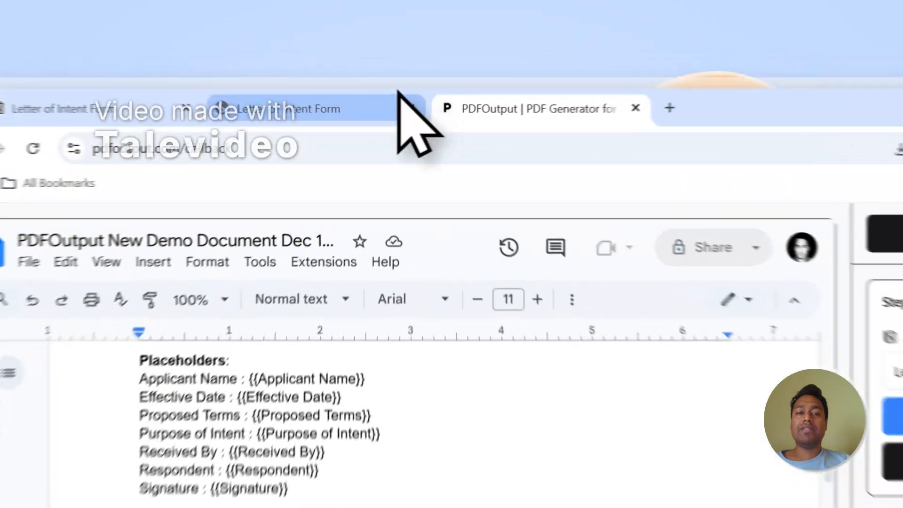
left_click(363, 69)
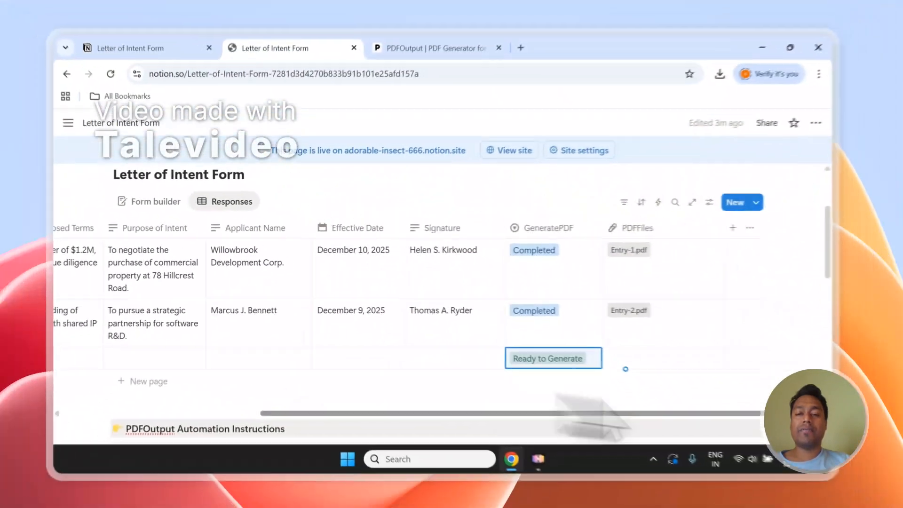
scroll(691, 314, "up", 1)
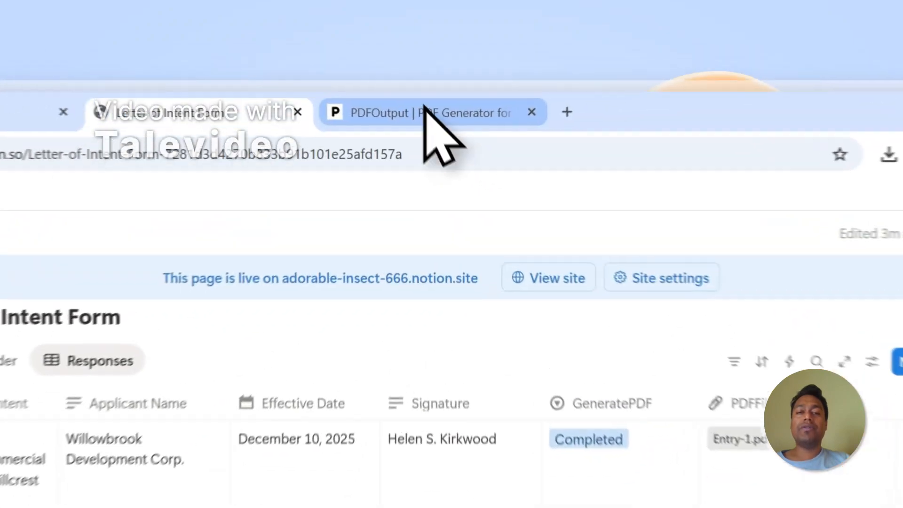
left_click(443, 69)
left_click(322, 68)
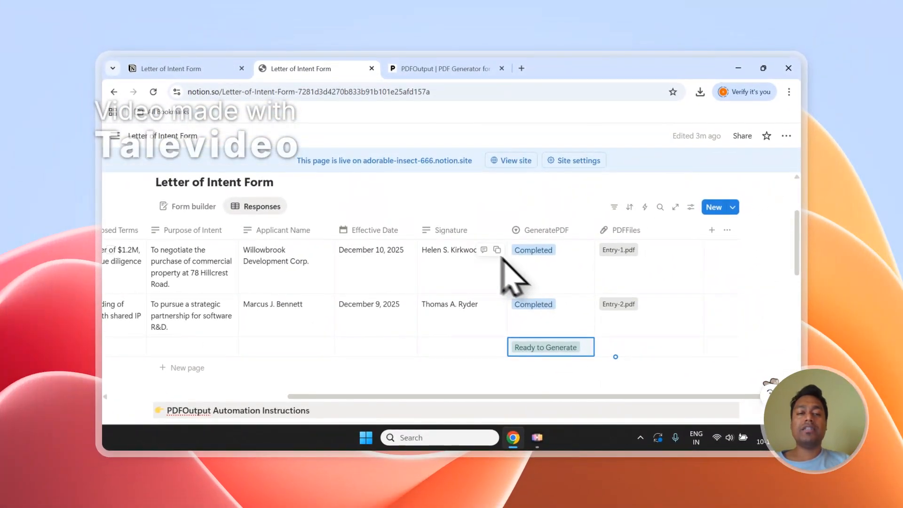
scroll(489, 271, "up", 3)
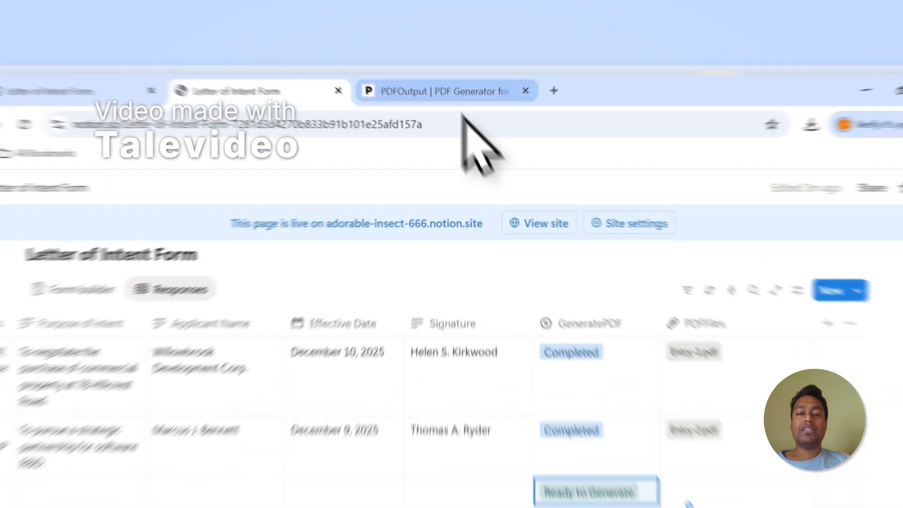
Step: Switch to PDFOutput, view the support chat and close it
left_click(442, 69)
scroll(715, 282, "down", 5)
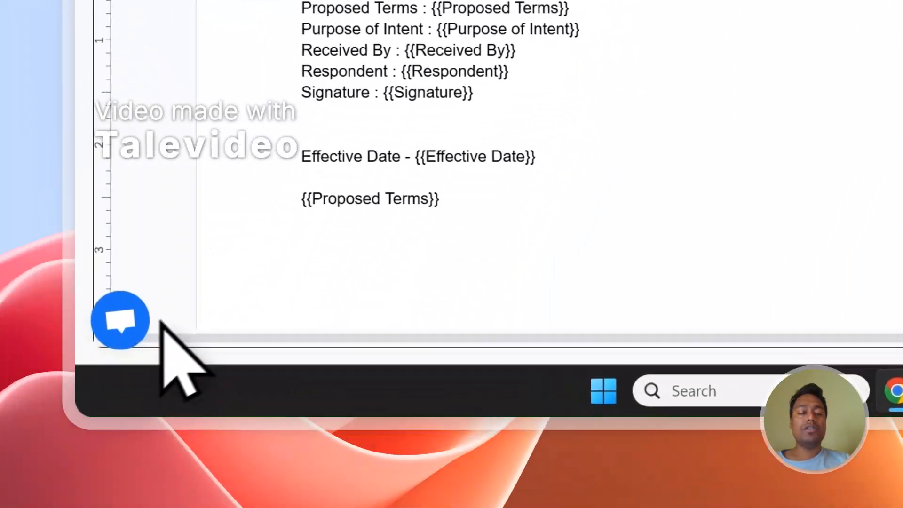
left_click(141, 329)
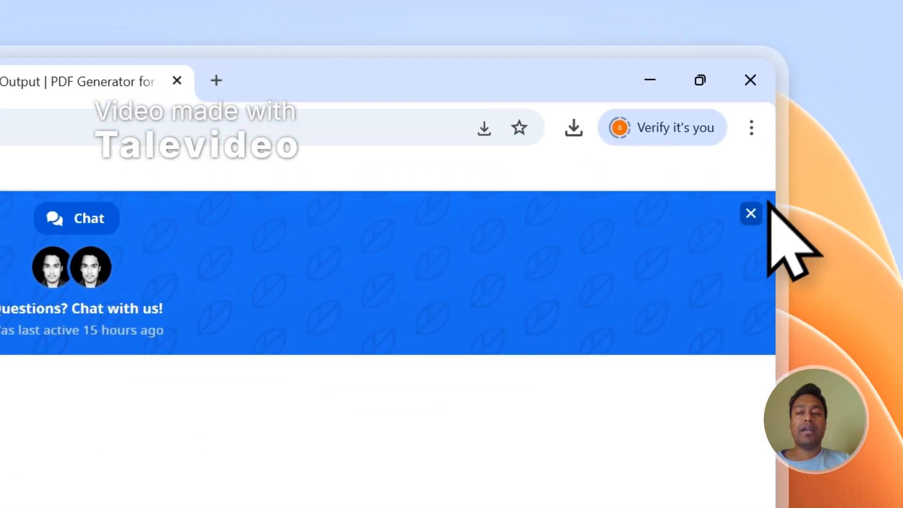
left_click(749, 212)
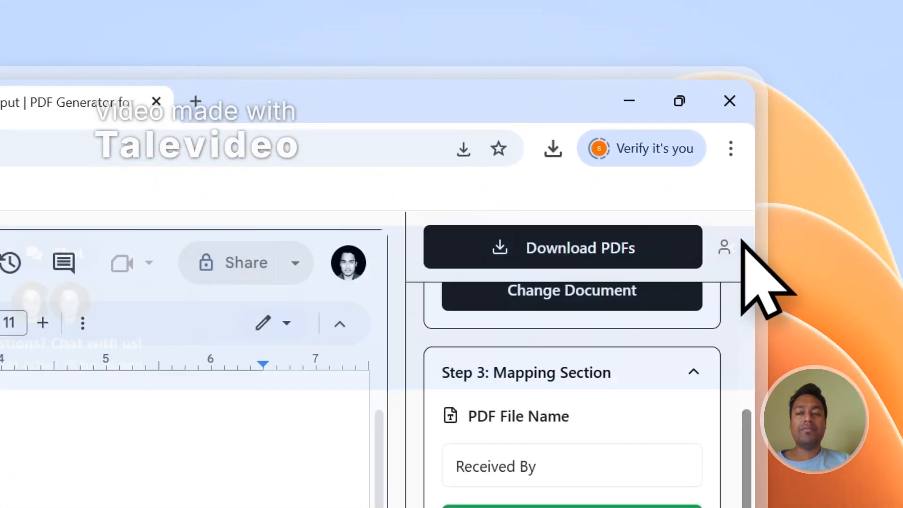
Step: Sign out of PDFOutput, view the website's Contact page and return to the Notion Letter of Intent Form responses
left_click(740, 242)
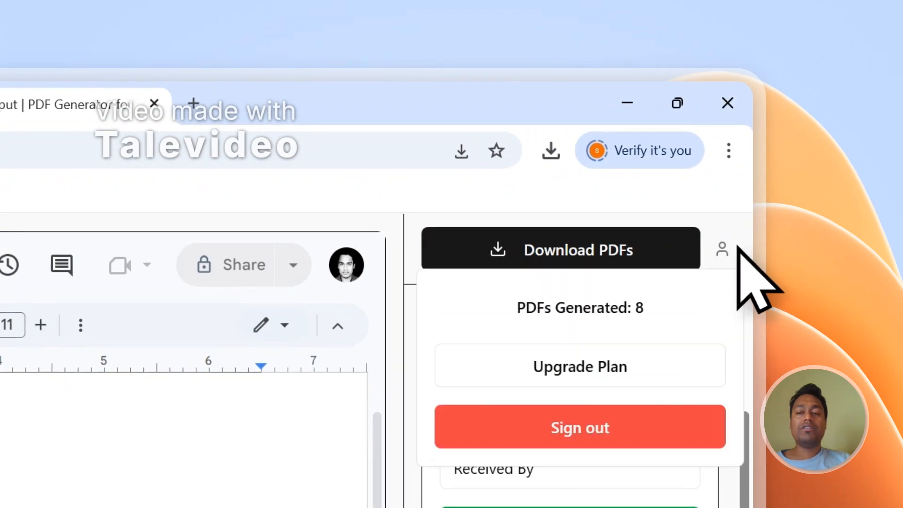
left_click(616, 423)
scroll(752, 264, "down", 15)
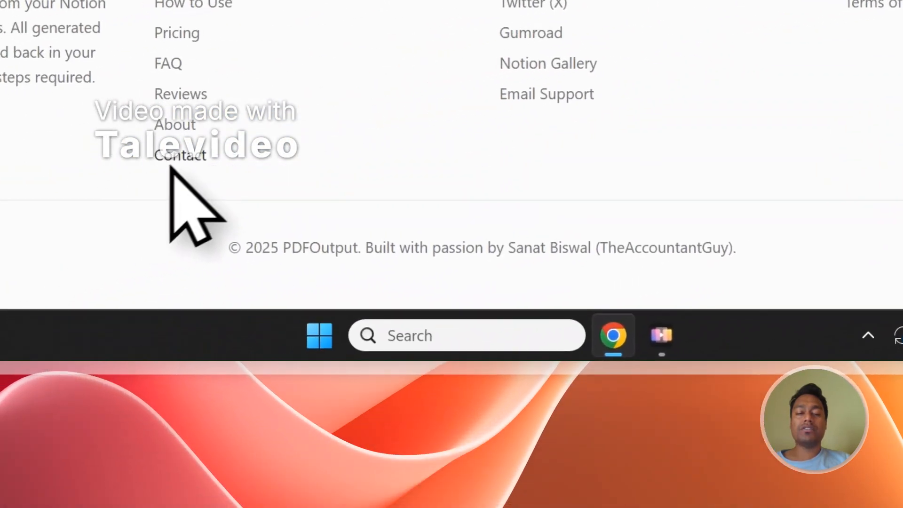
left_click(172, 160)
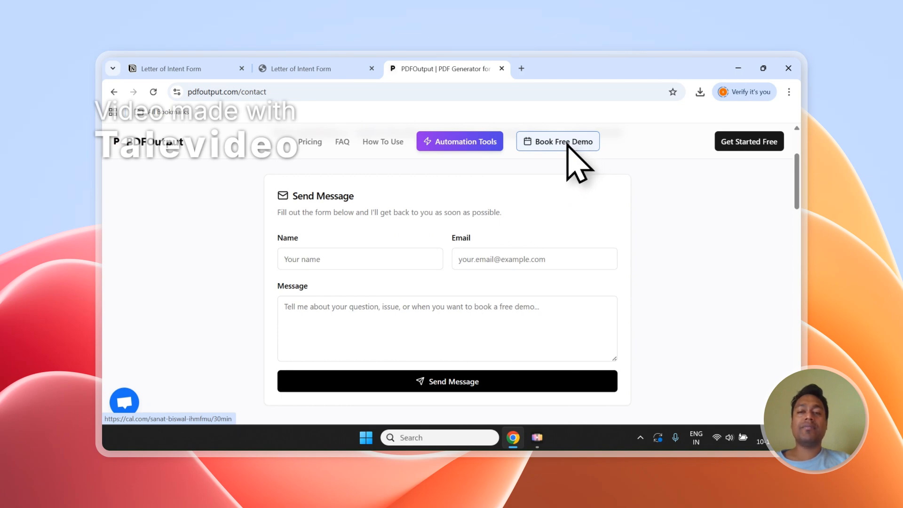
left_click(301, 69)
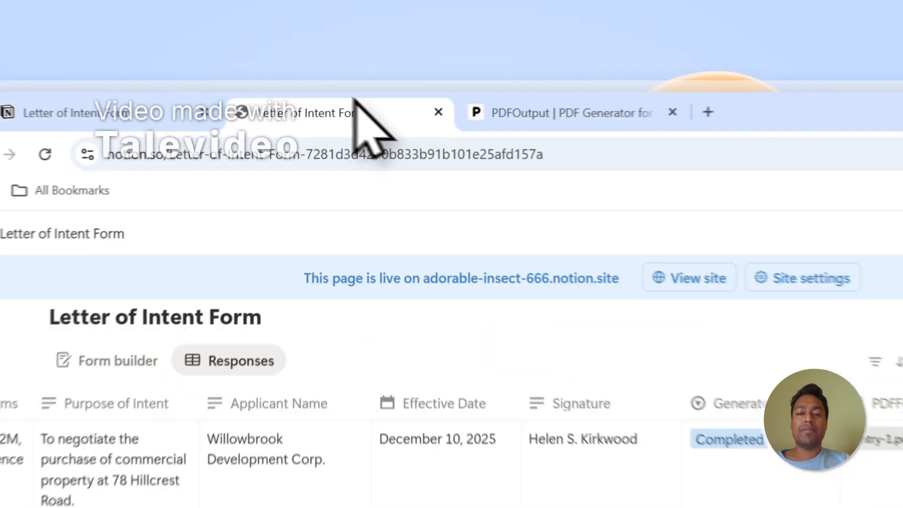